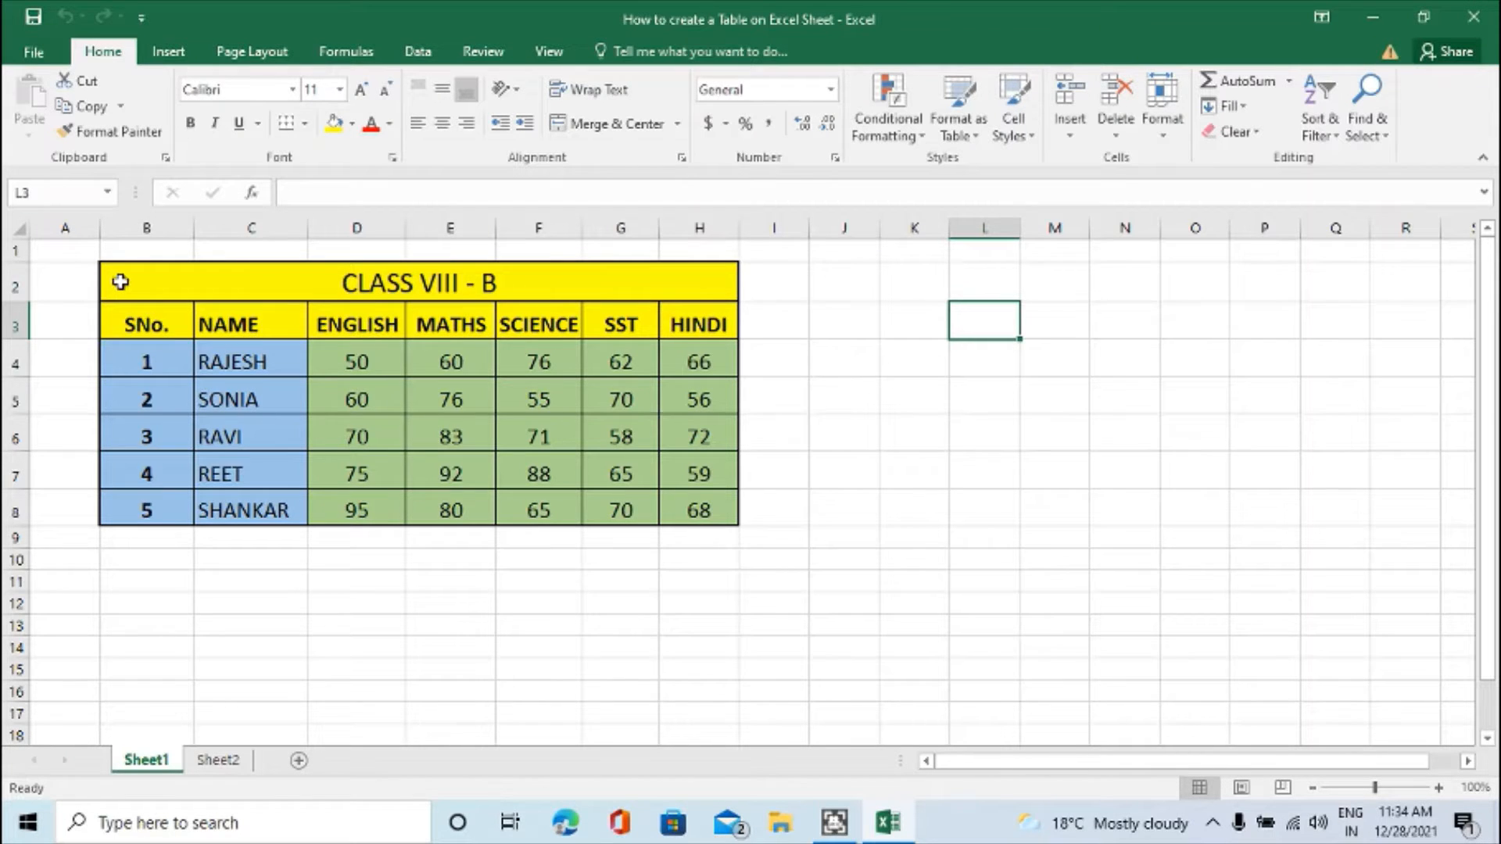
Step: Examine the finished class marks table on Sheet1 as the model
{"action": "left_click", "coordinate": [191, 277]}
{"action": "left_click_drag", "start_coordinate": [191, 277], "coordinate": [701, 517]}
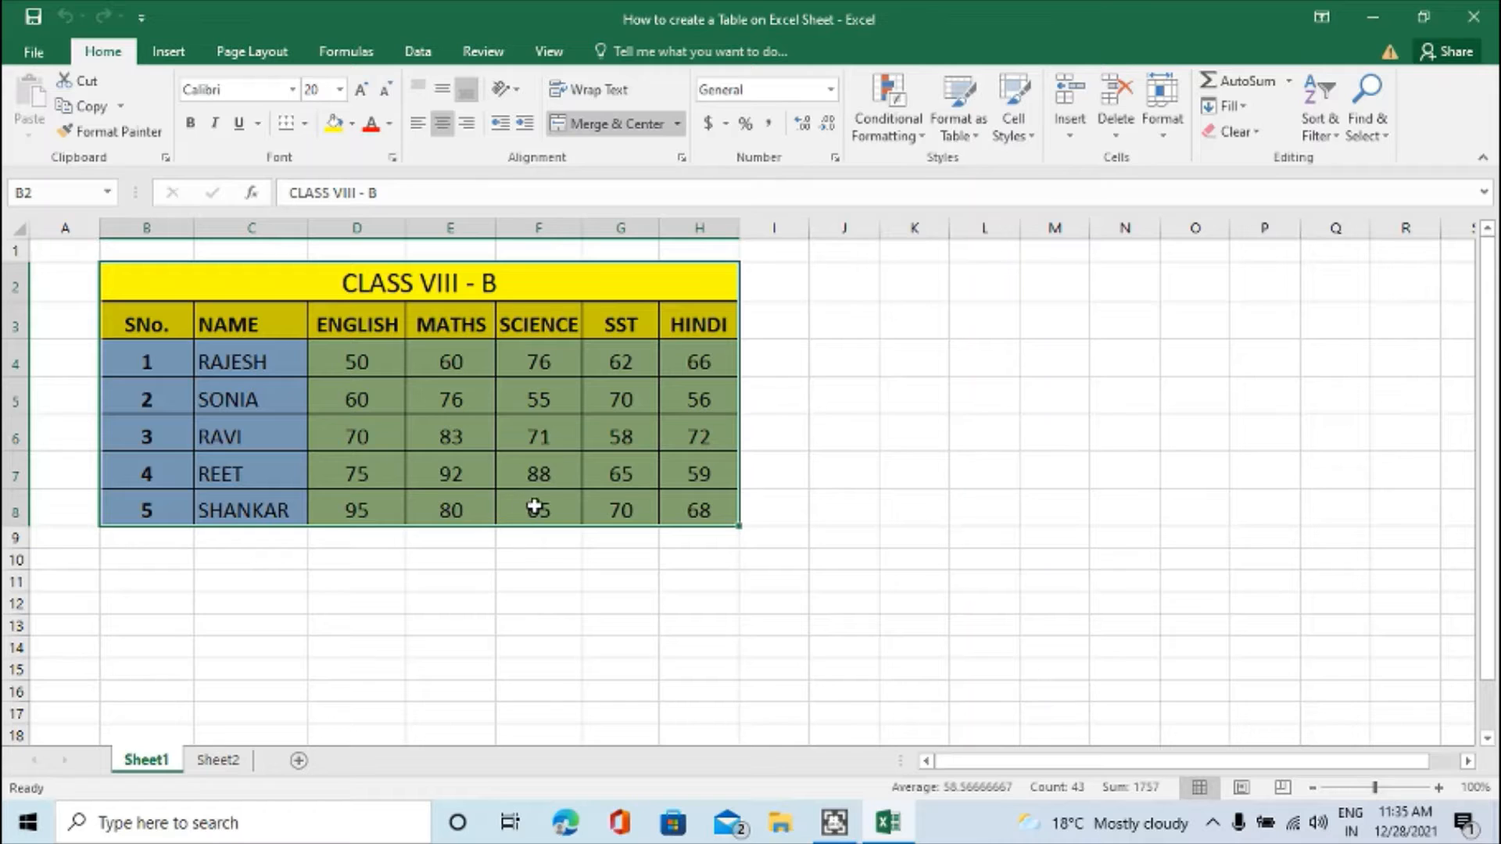
Step: Apply All Borders to the range C4:I10 on Sheet2 to form the table grid
{"action": "left_click", "coordinate": [217, 763]}
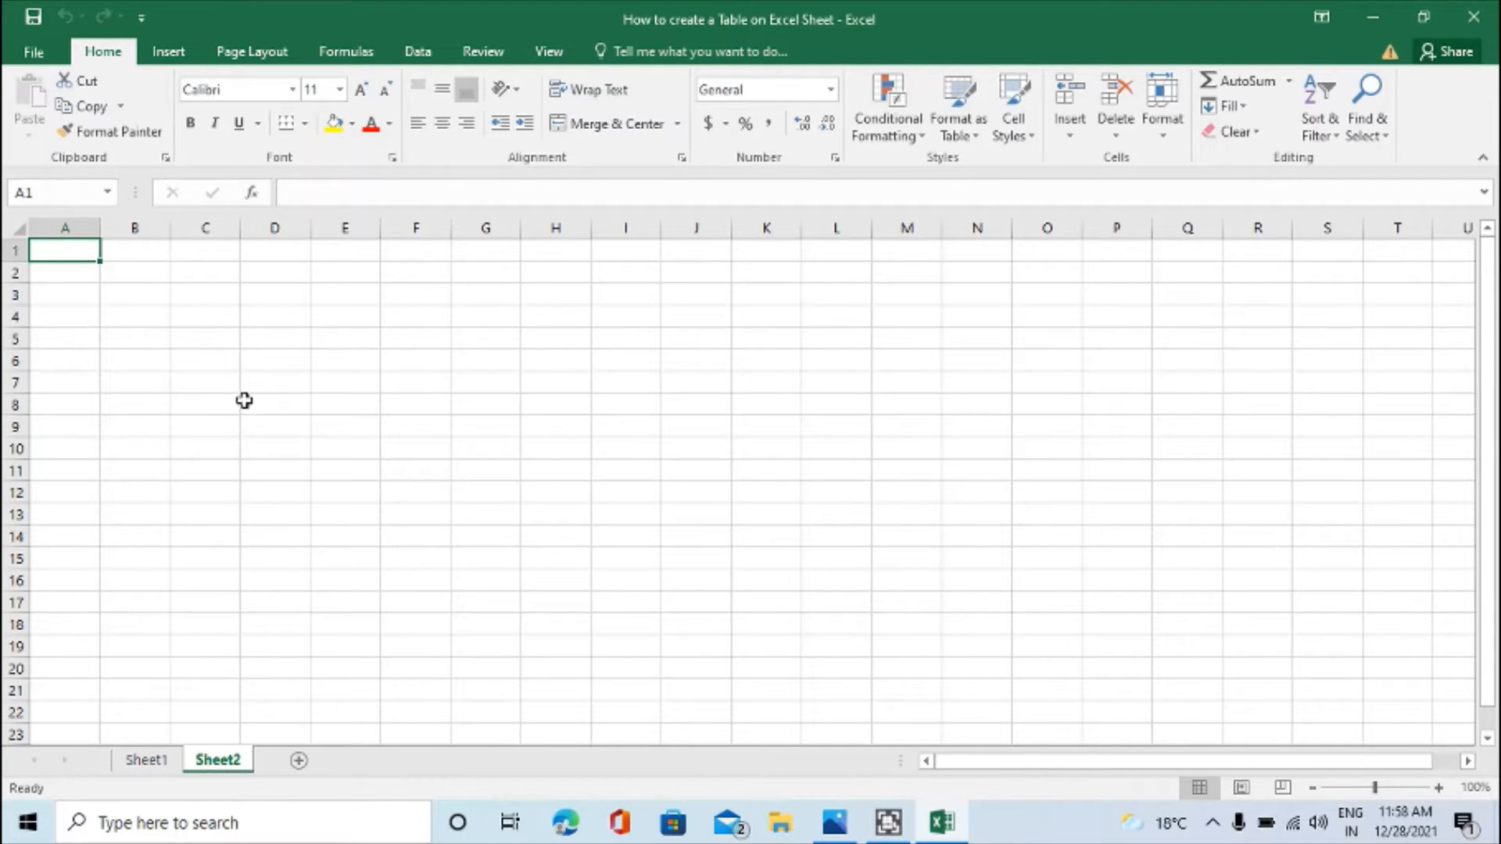
{"action": "left_click", "coordinate": [214, 310]}
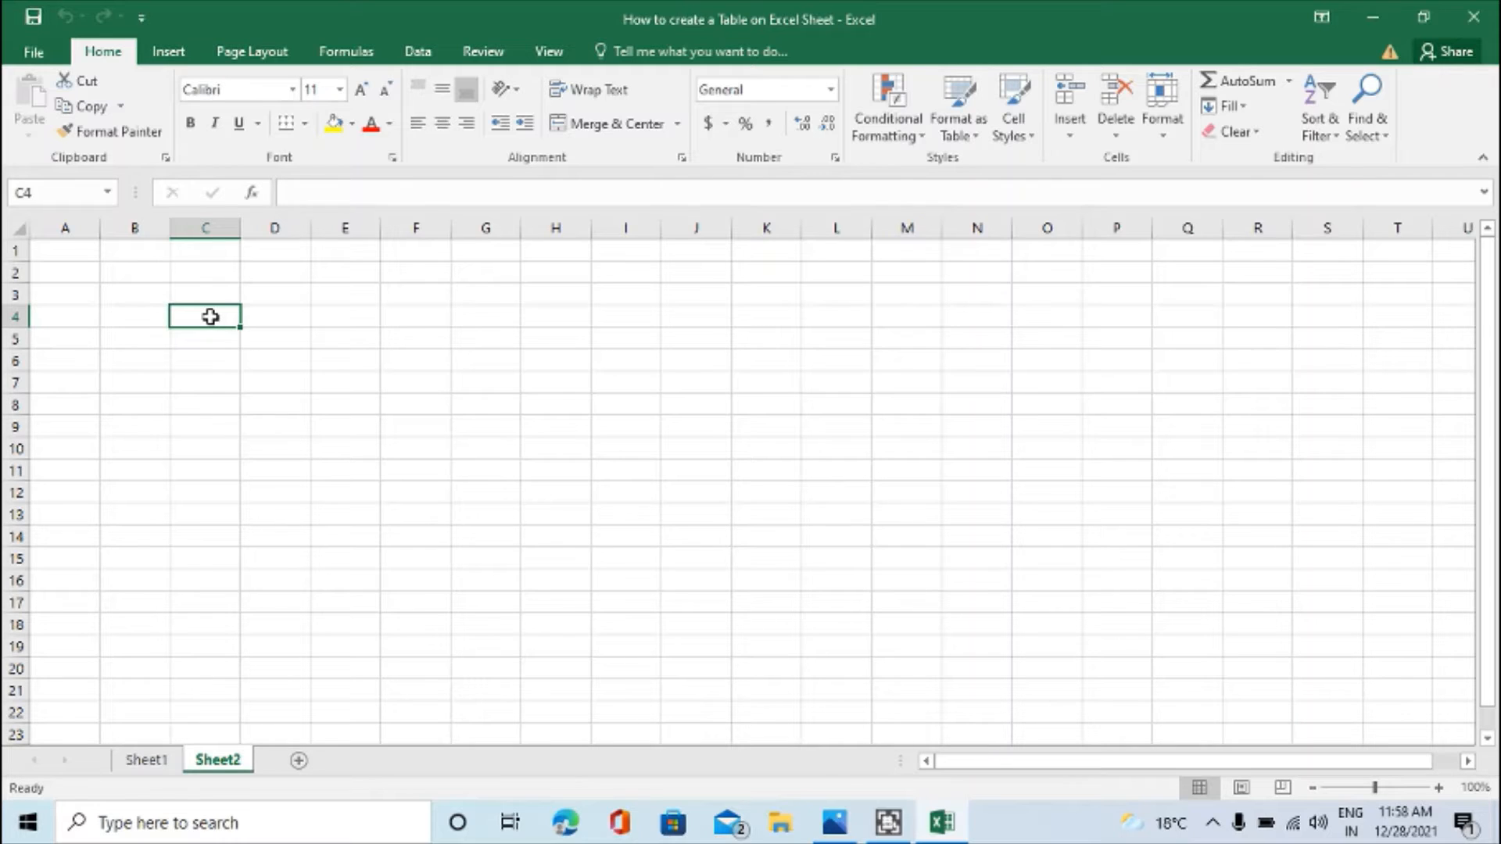
{"action": "left_click_drag", "start_coordinate": [209, 322], "coordinate": [611, 451]}
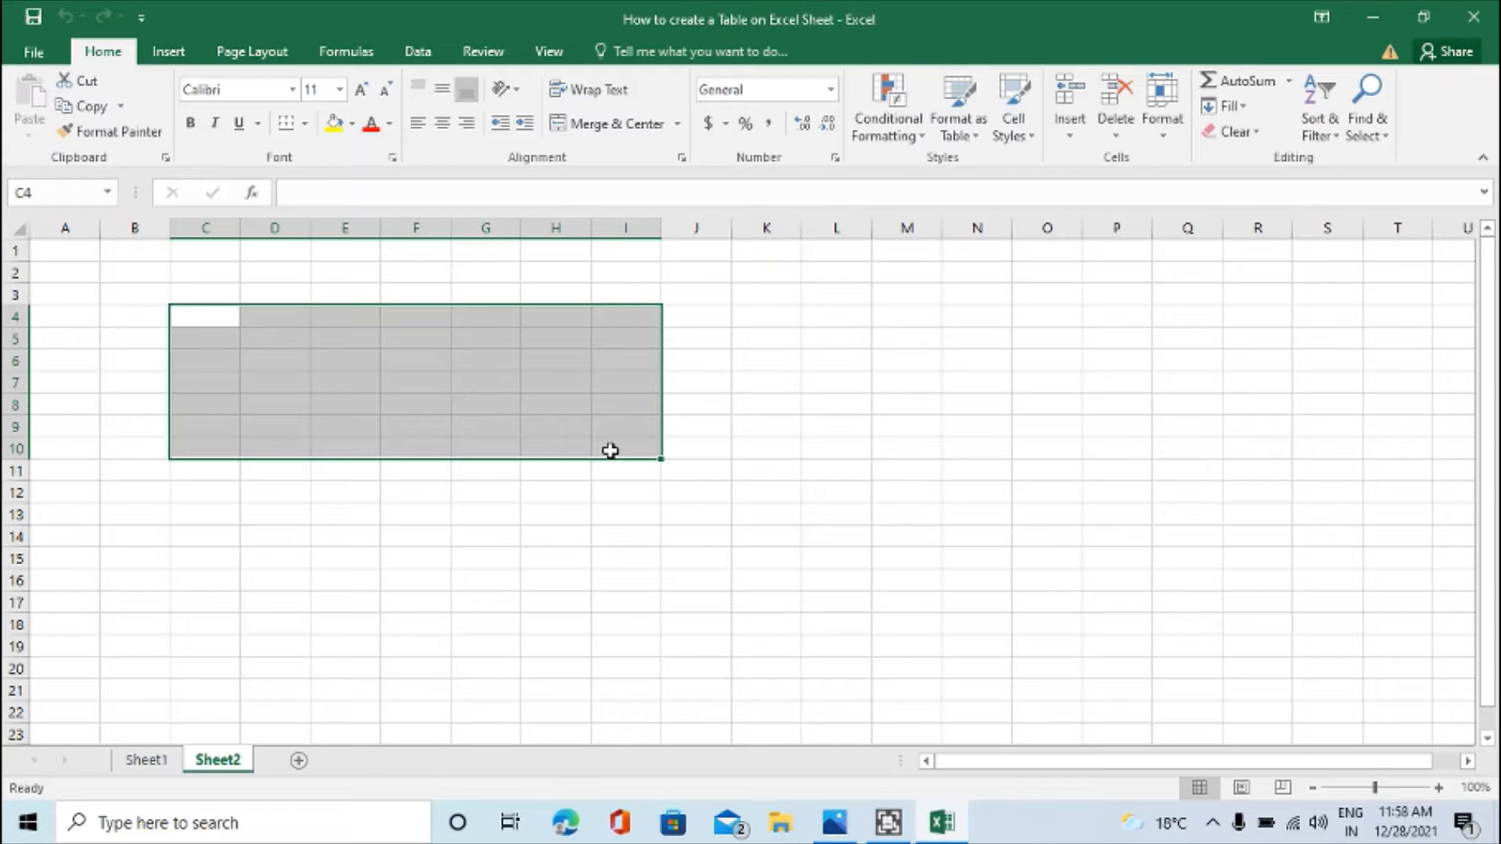
{"action": "left_click", "coordinate": [304, 125]}
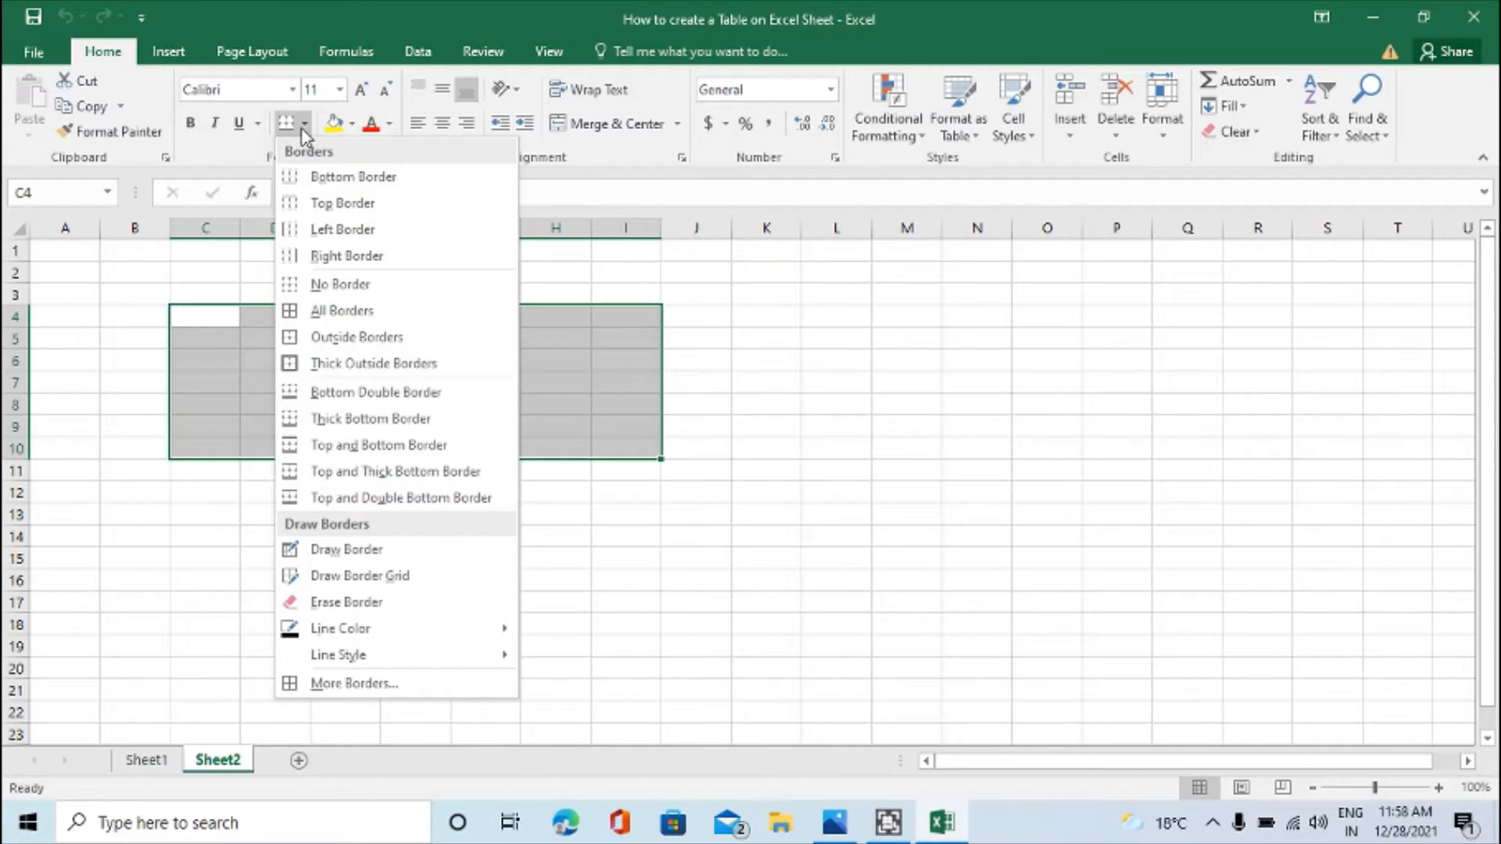
{"action": "left_click", "coordinate": [292, 310]}
{"action": "left_click", "coordinate": [318, 522]}
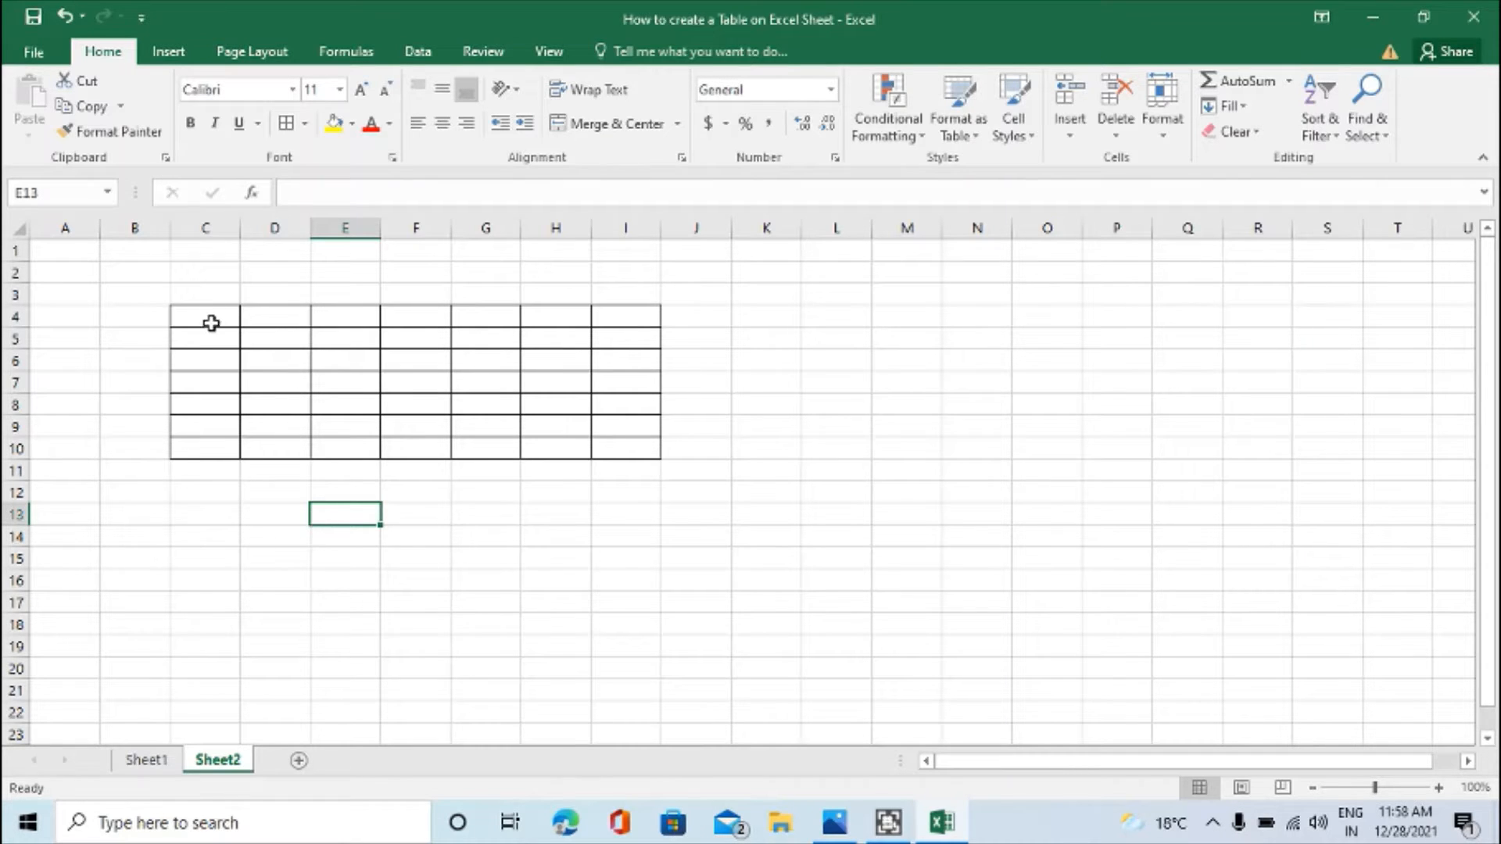
Step: Add Thick Outside Borders around the table range C4:I10
{"action": "left_click_drag", "start_coordinate": [205, 321], "coordinate": [616, 452]}
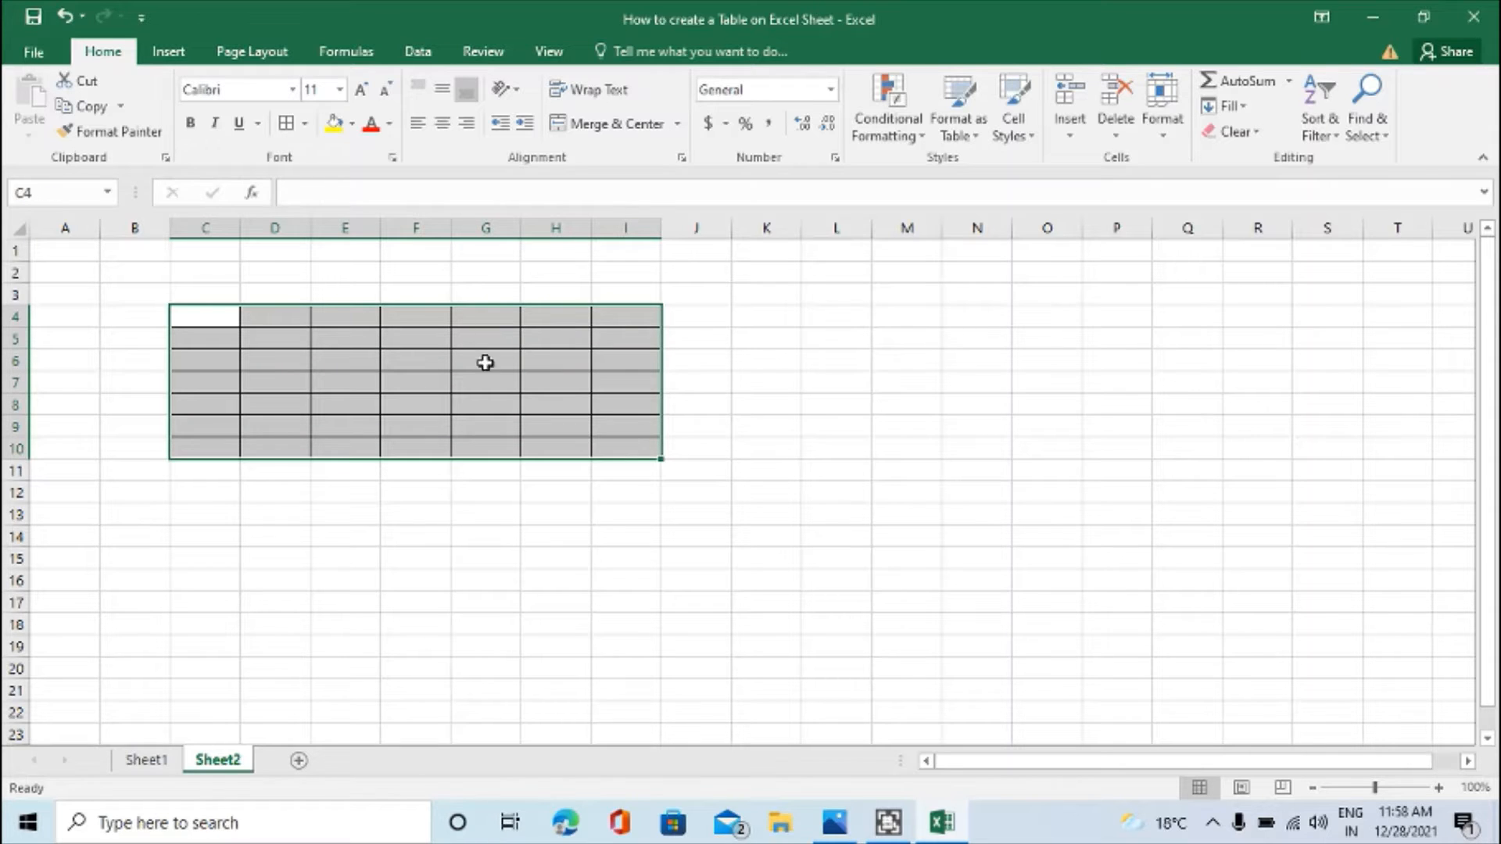
{"action": "left_click", "coordinate": [304, 125]}
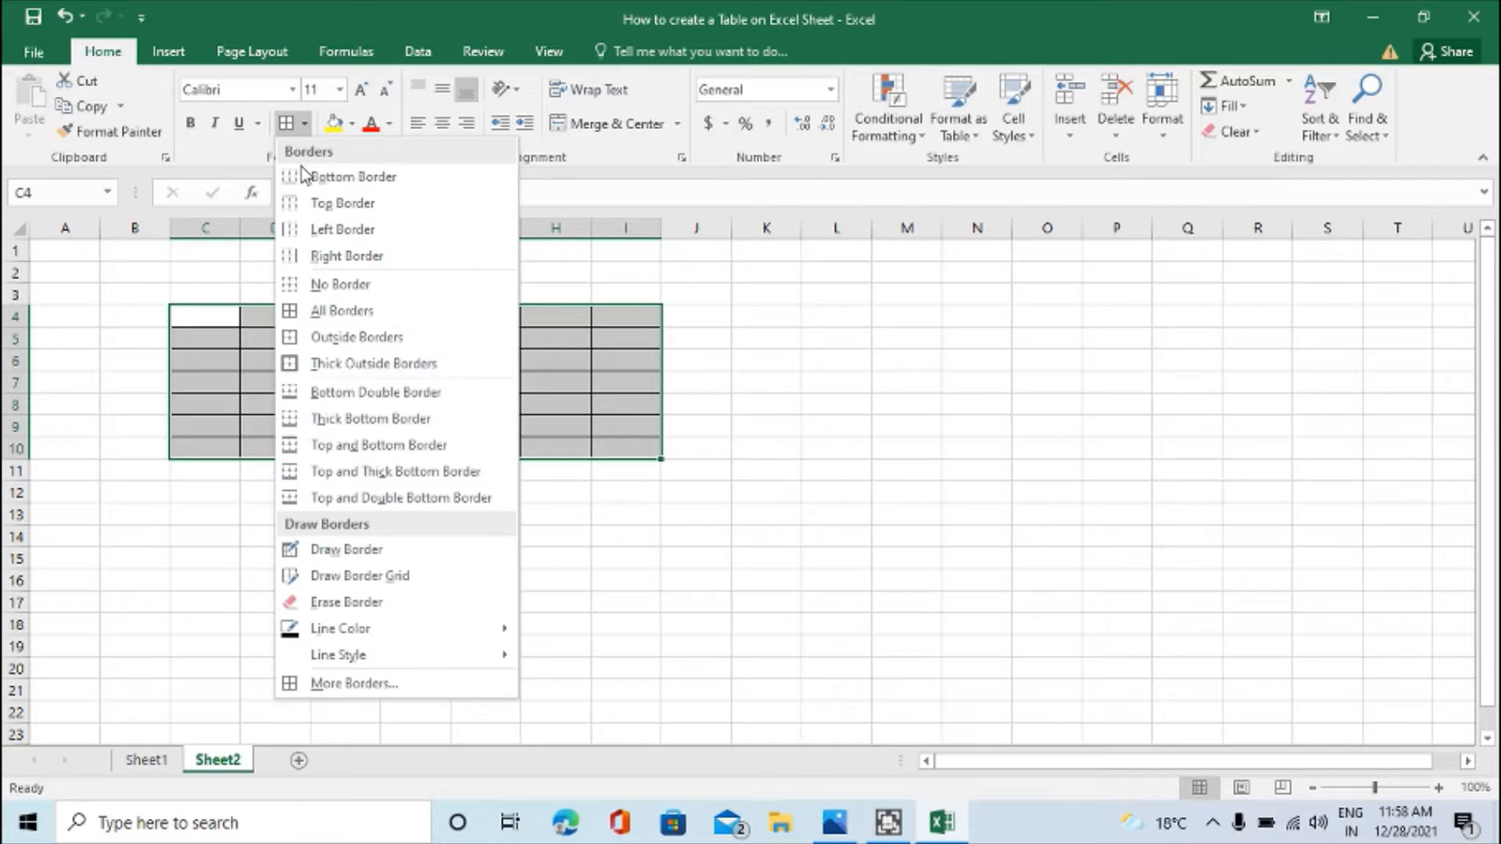
{"action": "left_click", "coordinate": [293, 365]}
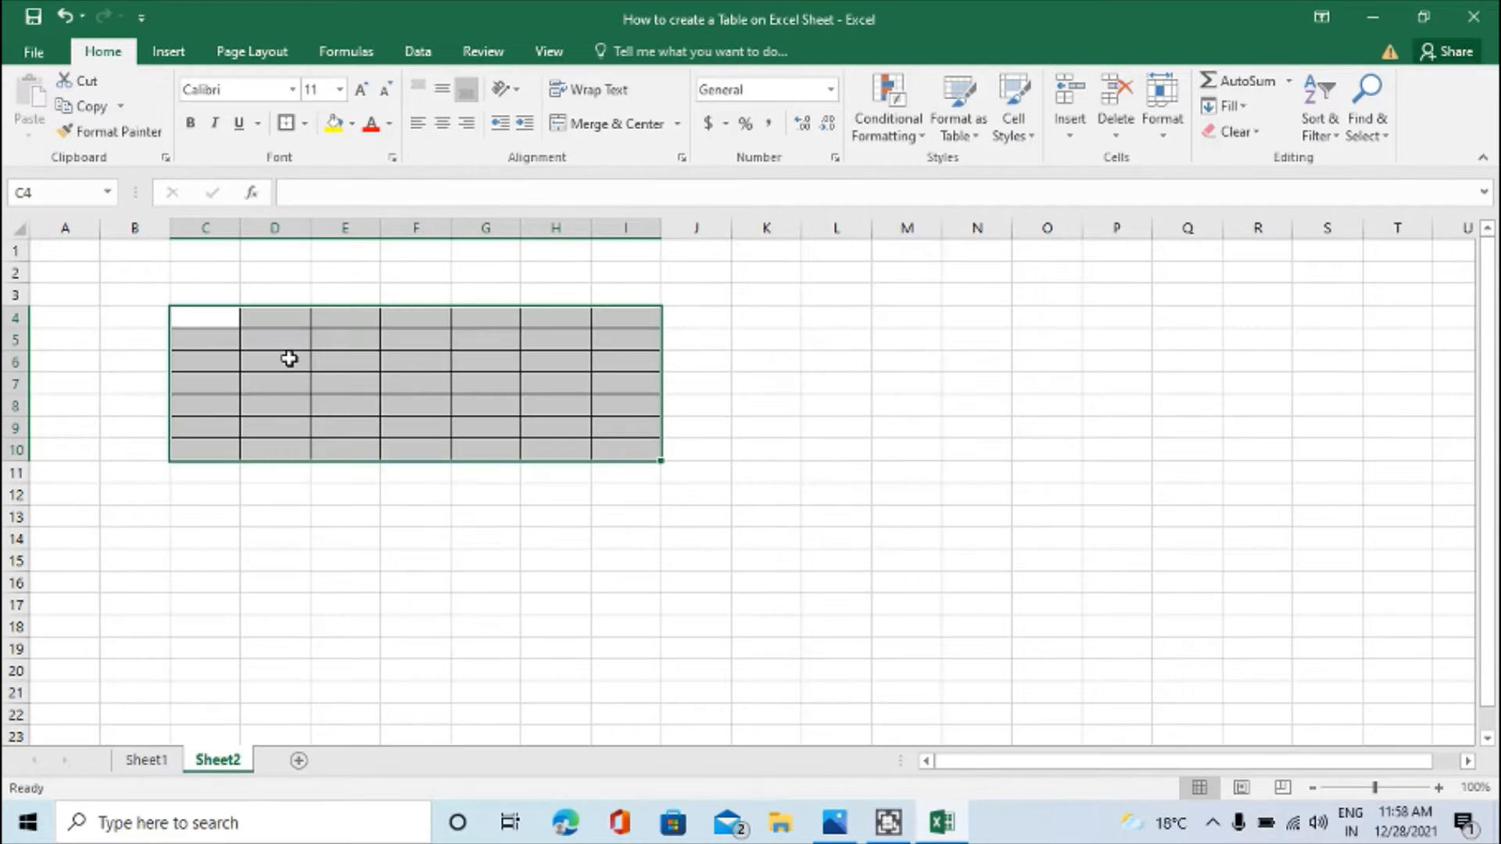
{"action": "left_click", "coordinate": [382, 538]}
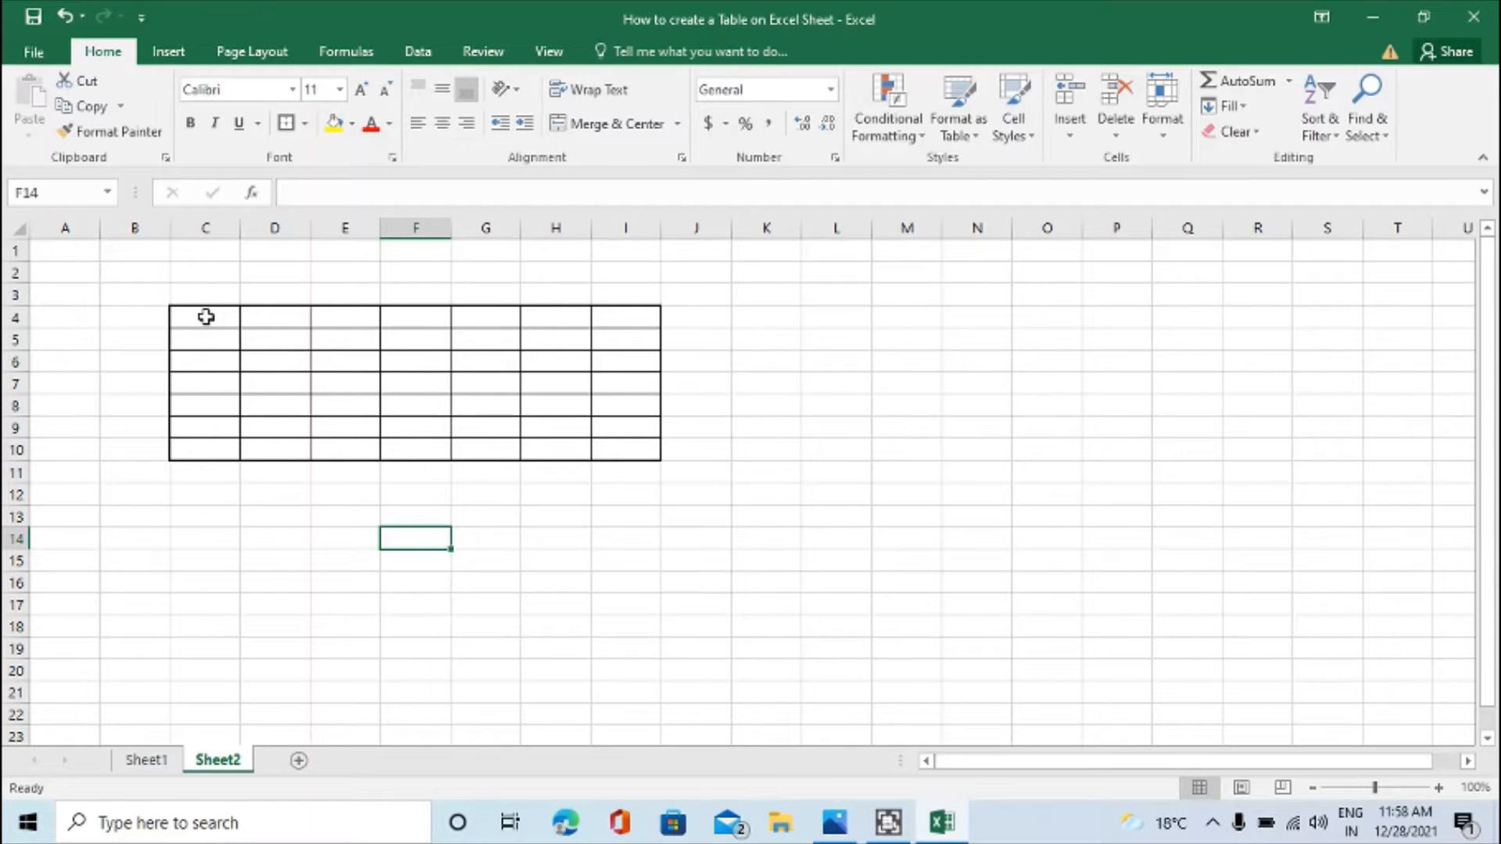
Step: Merge the table's first row, C4:I4, into a single cell through the Format Cells alignment settings
{"action": "left_click_drag", "start_coordinate": [208, 315], "coordinate": [618, 316]}
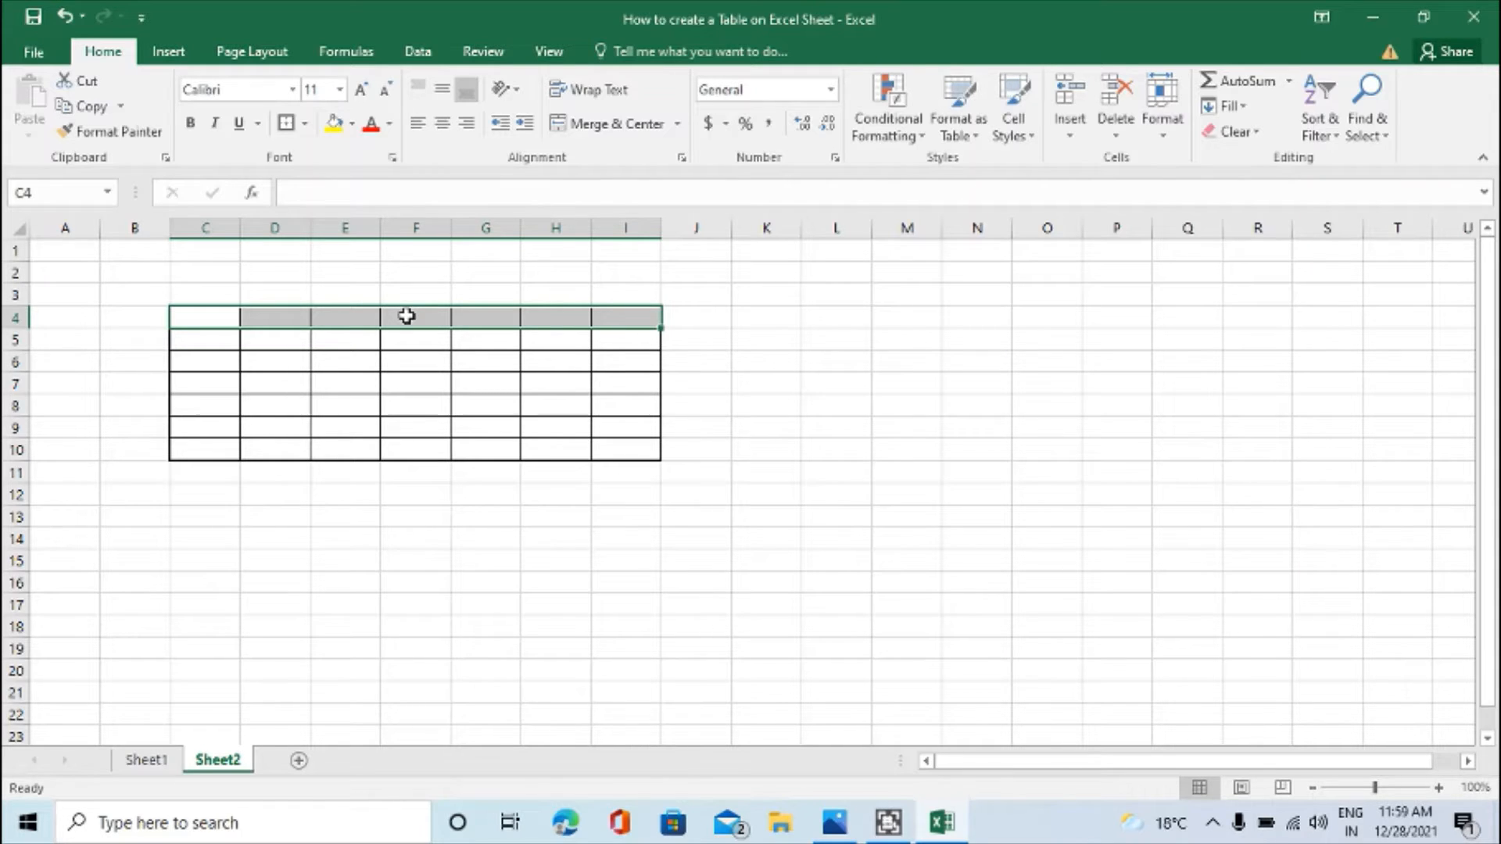
{"action": "right_click", "coordinate": [406, 316]}
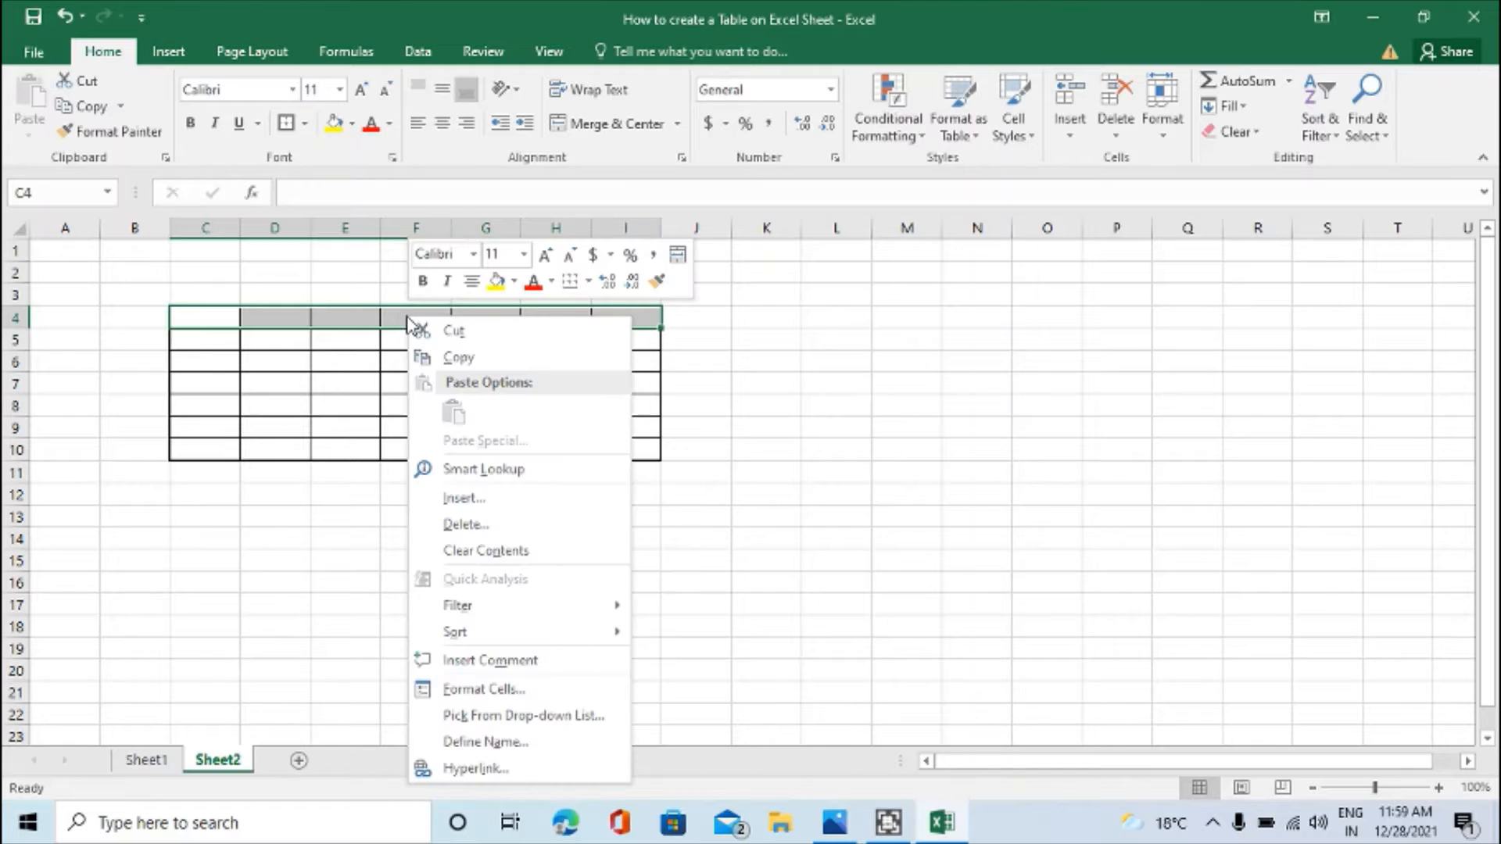
{"action": "left_click", "coordinate": [439, 689]}
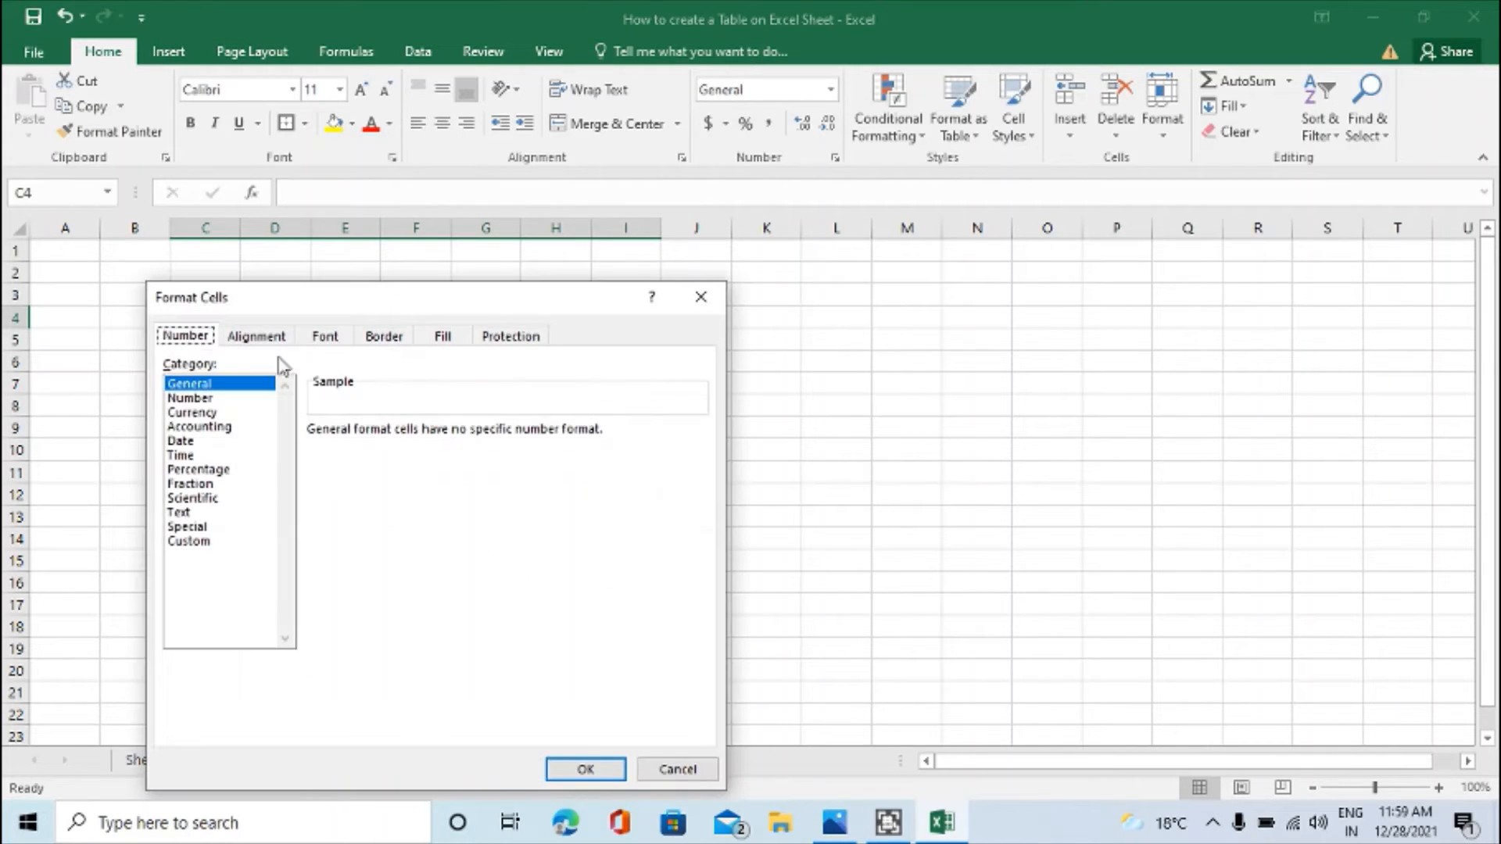
{"action": "left_click", "coordinate": [272, 336]}
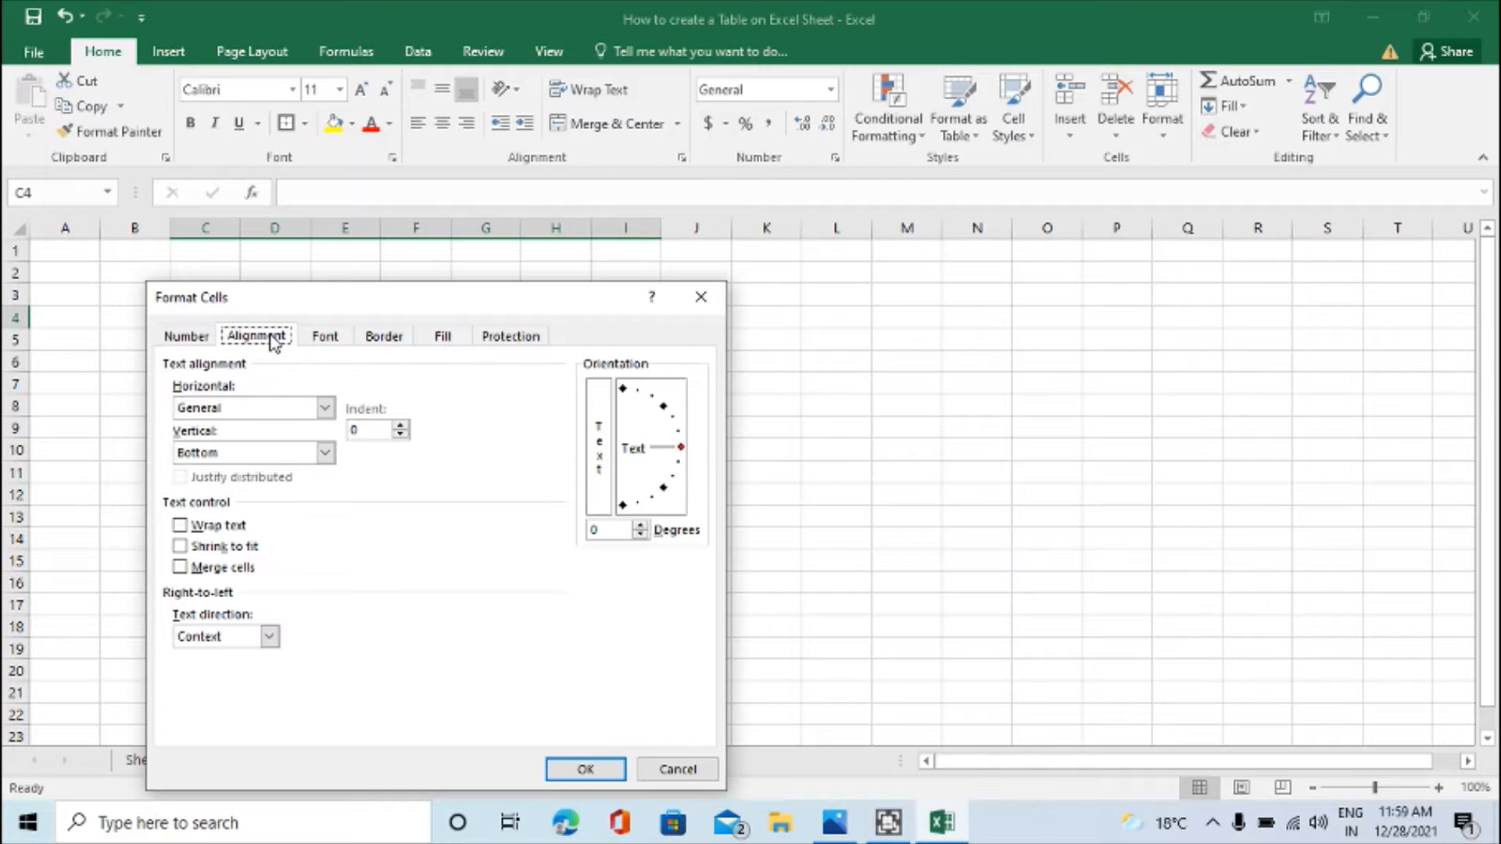
{"action": "left_click", "coordinate": [181, 568]}
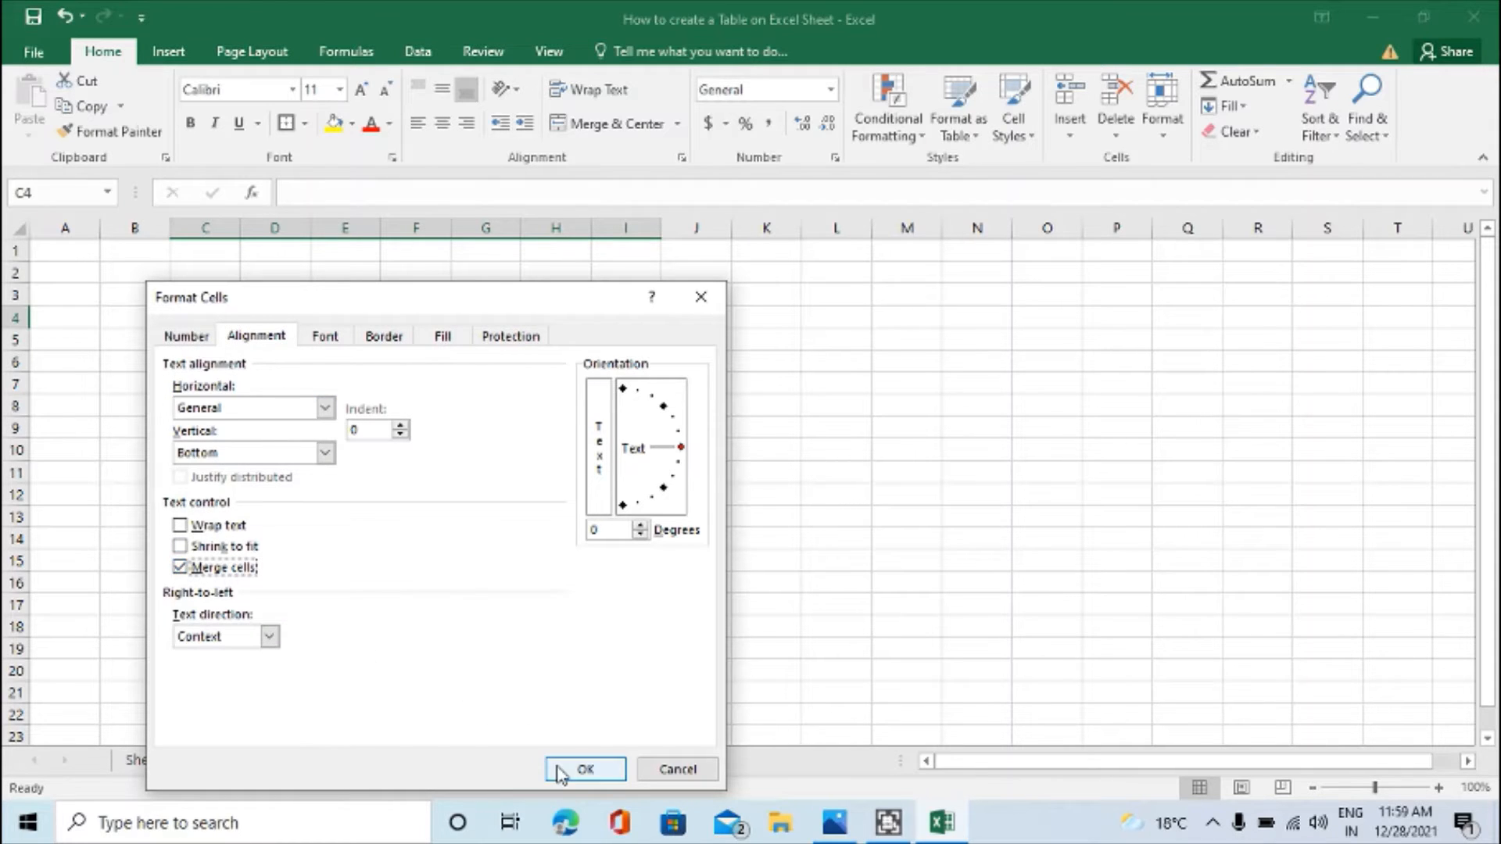
{"action": "left_click", "coordinate": [584, 770]}
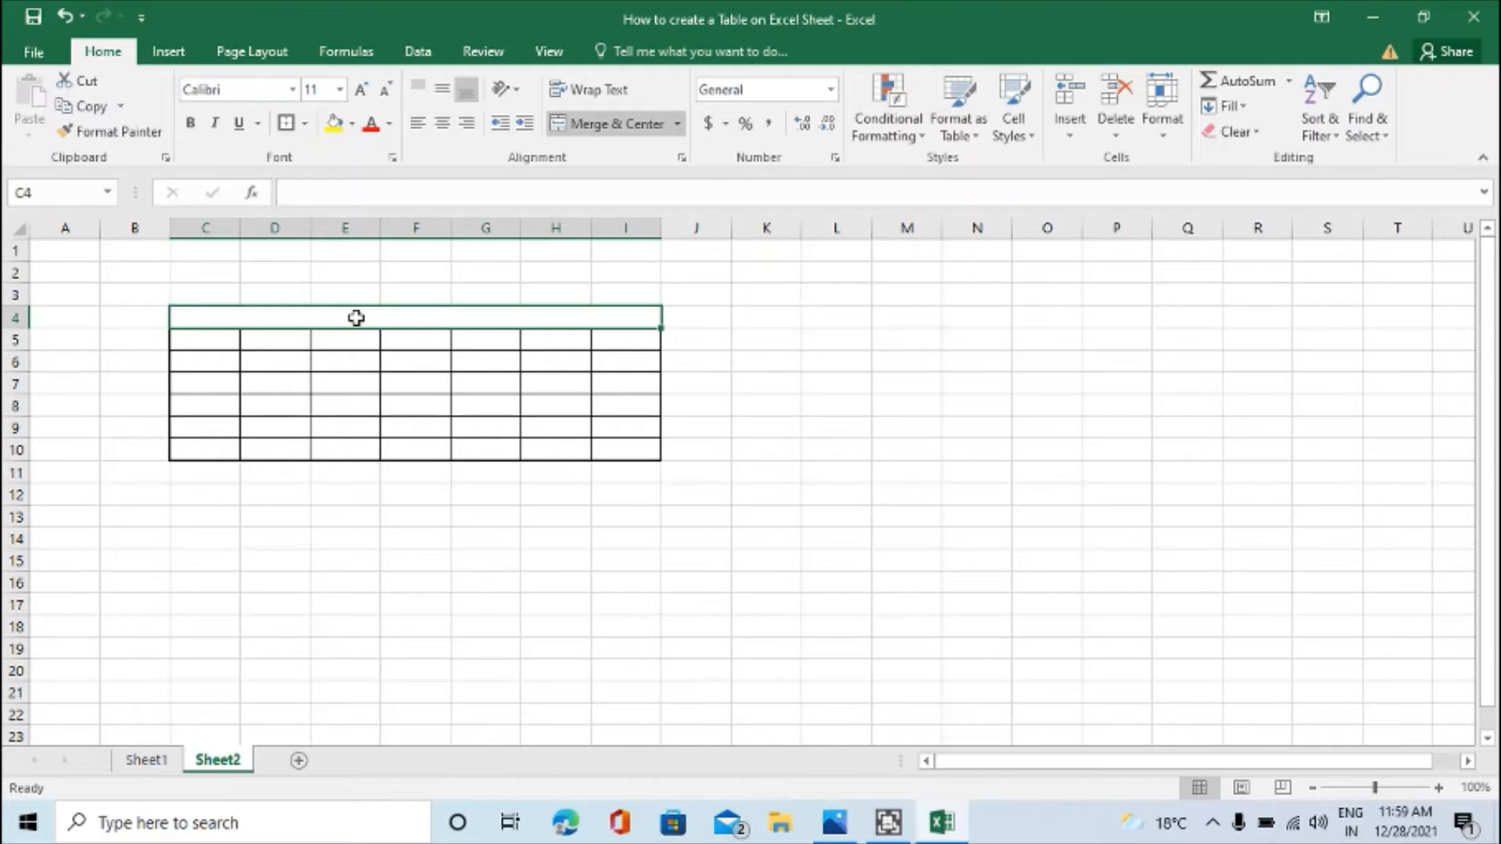
Step: Enter the title "CLASS VIII-B" in the merged first row and centre it horizontally
{"action": "type", "text": "CLASS"}
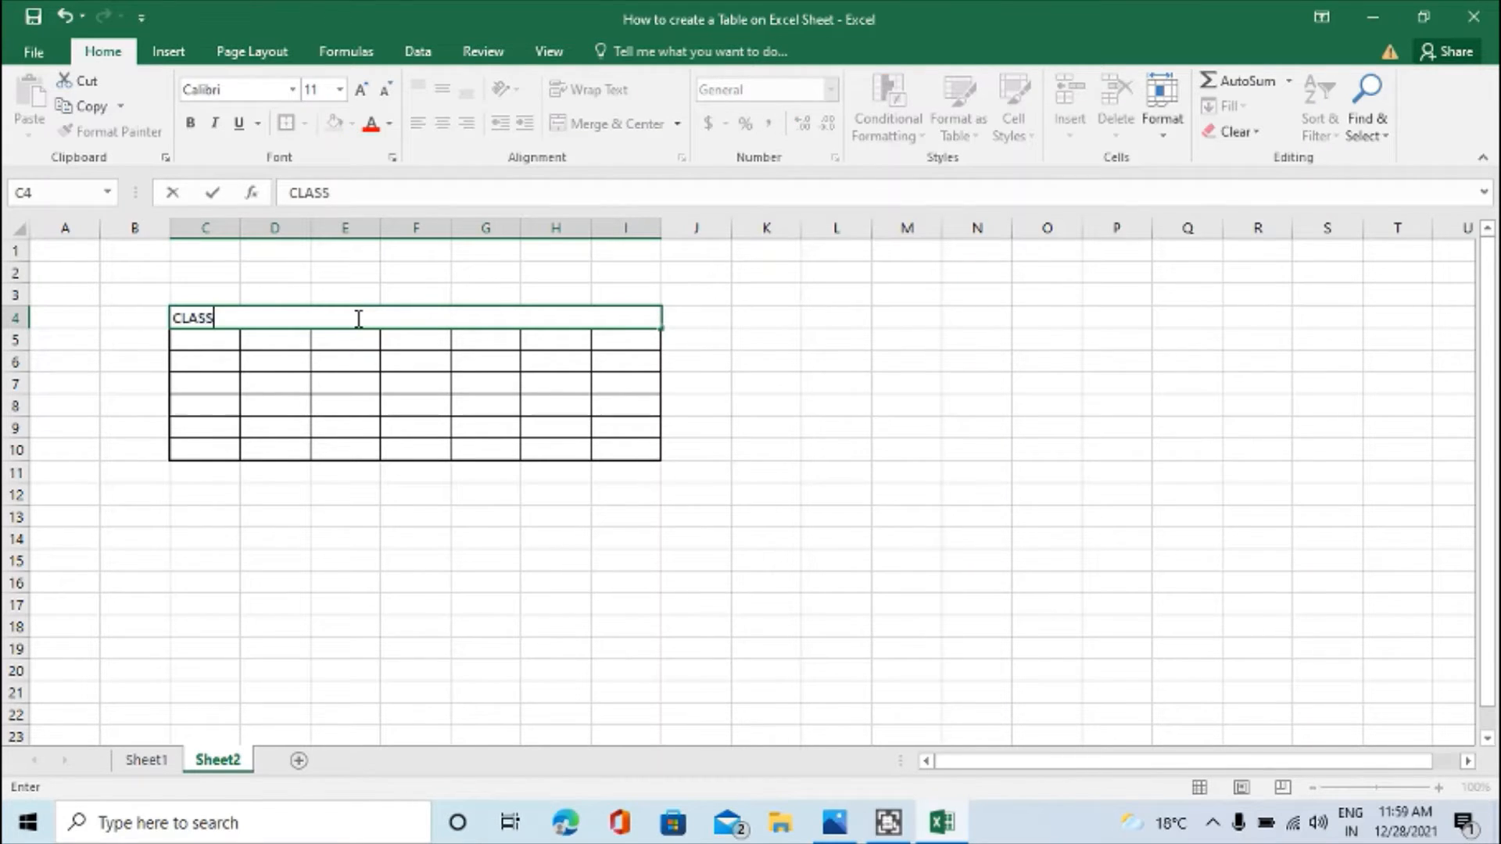
{"action": "type", "text": " VIII-B"}
{"action": "key", "text": "Return"}
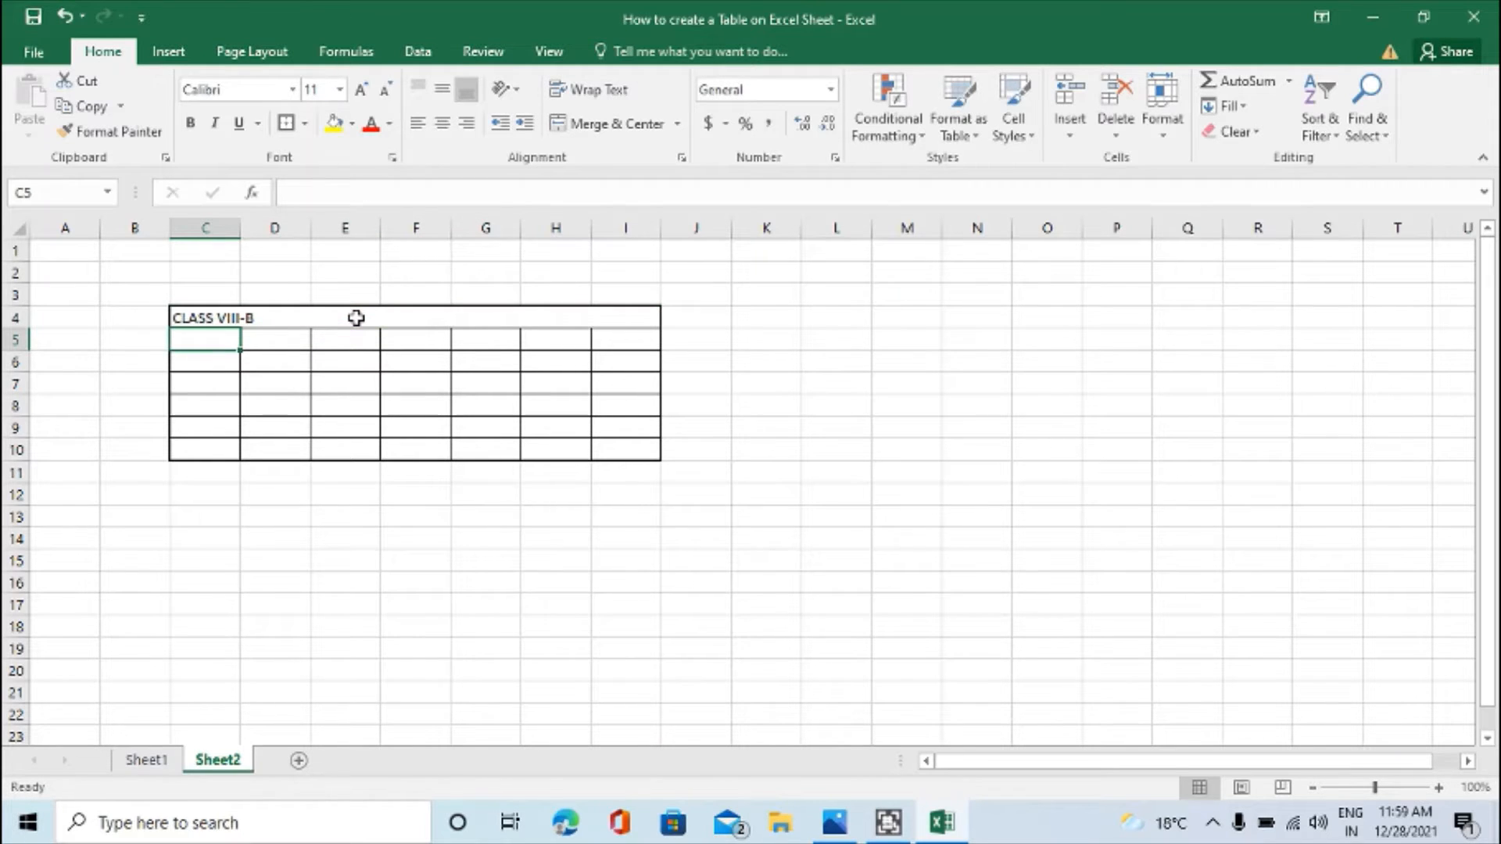
{"action": "left_click", "coordinate": [341, 317]}
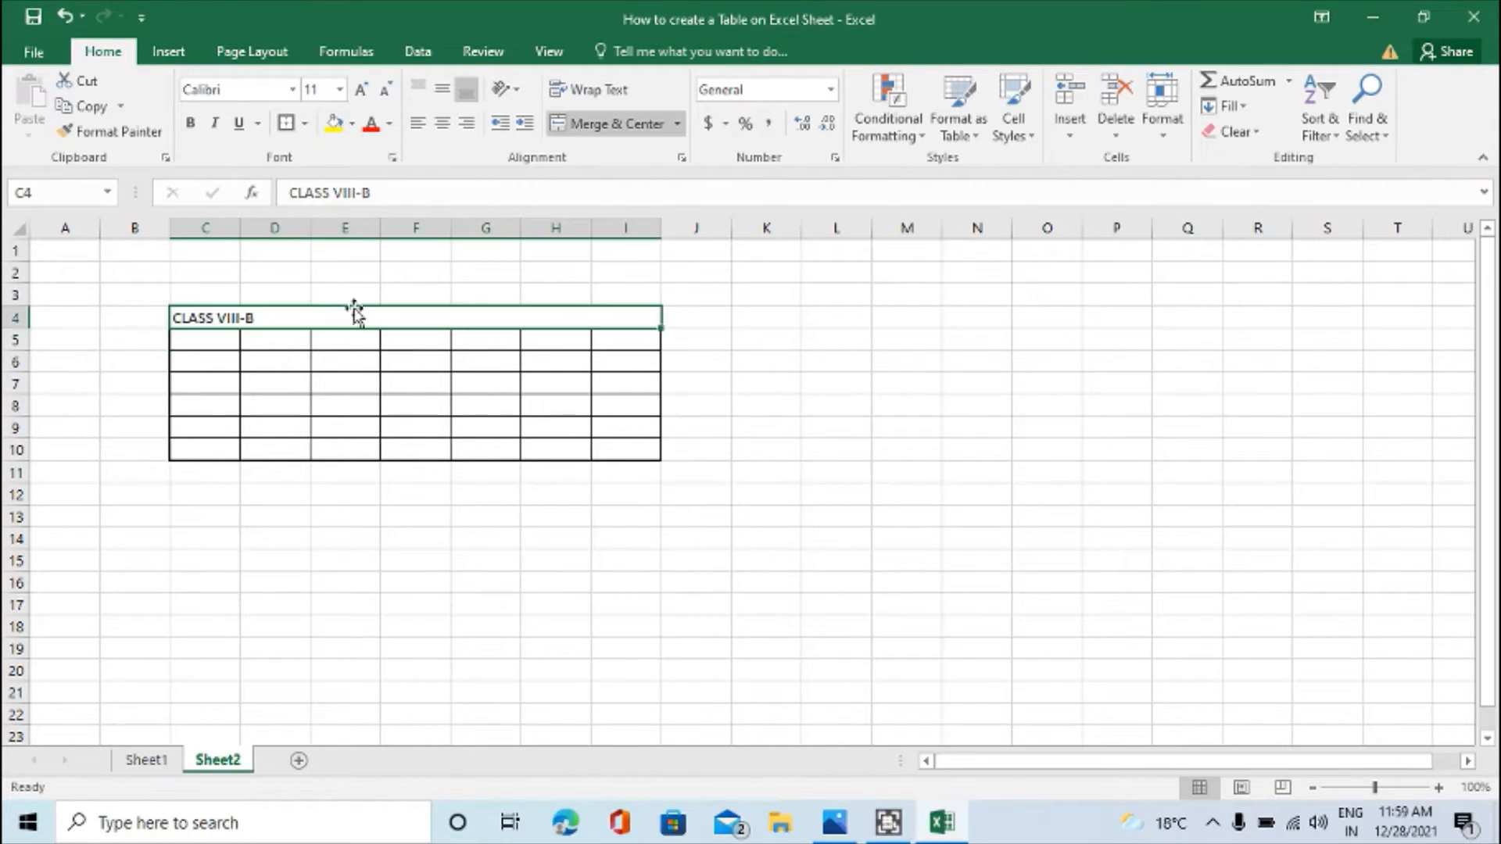
{"action": "left_click", "coordinate": [442, 122]}
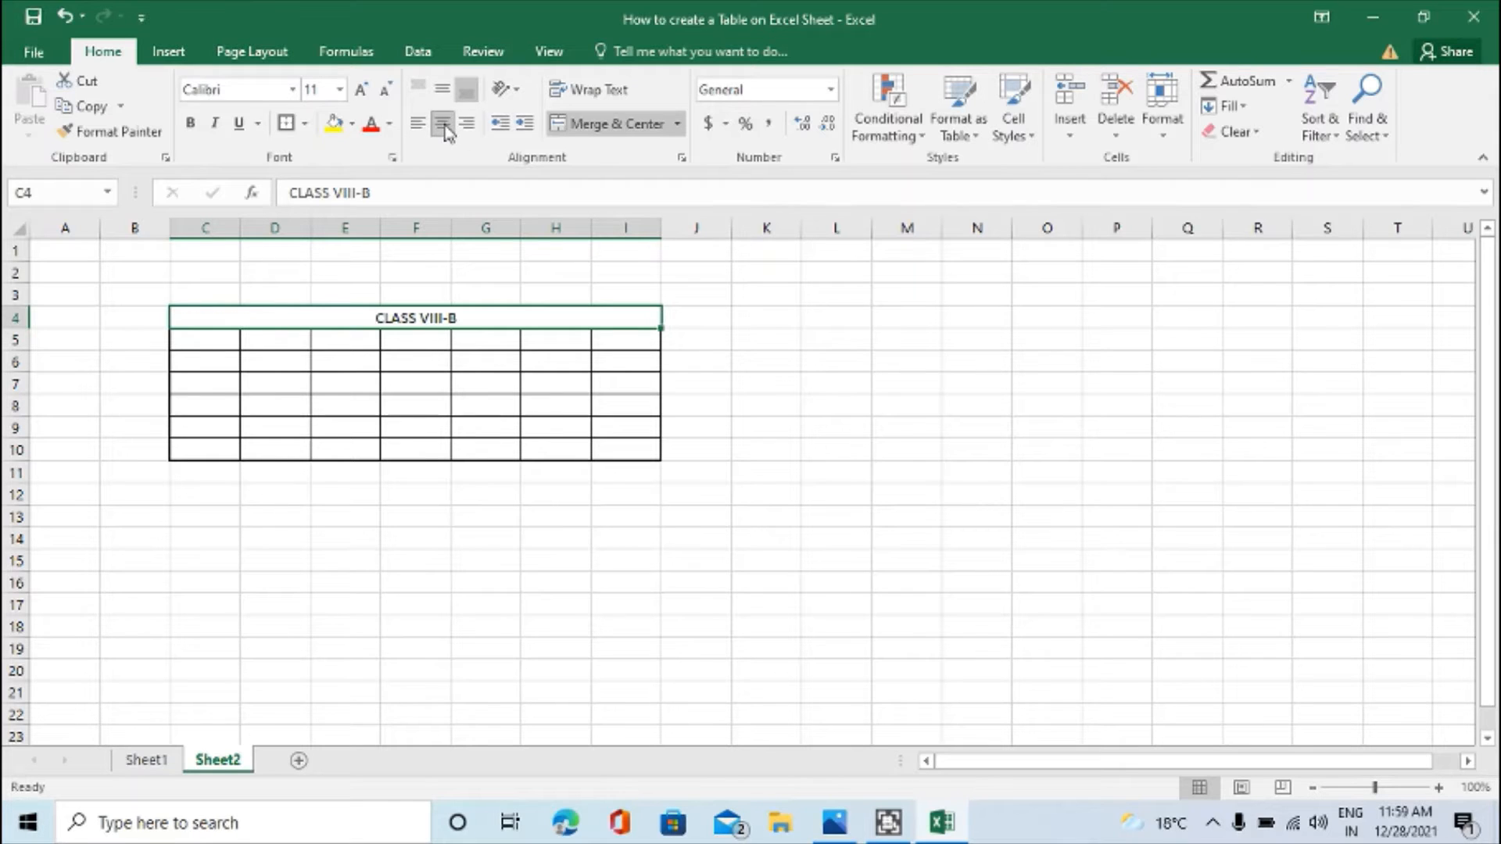
Step: Enter the heading "SNO." in C5 with the numbers 1 to 5 in C6:C10, and centre these cells
{"action": "left_click", "coordinate": [196, 341]}
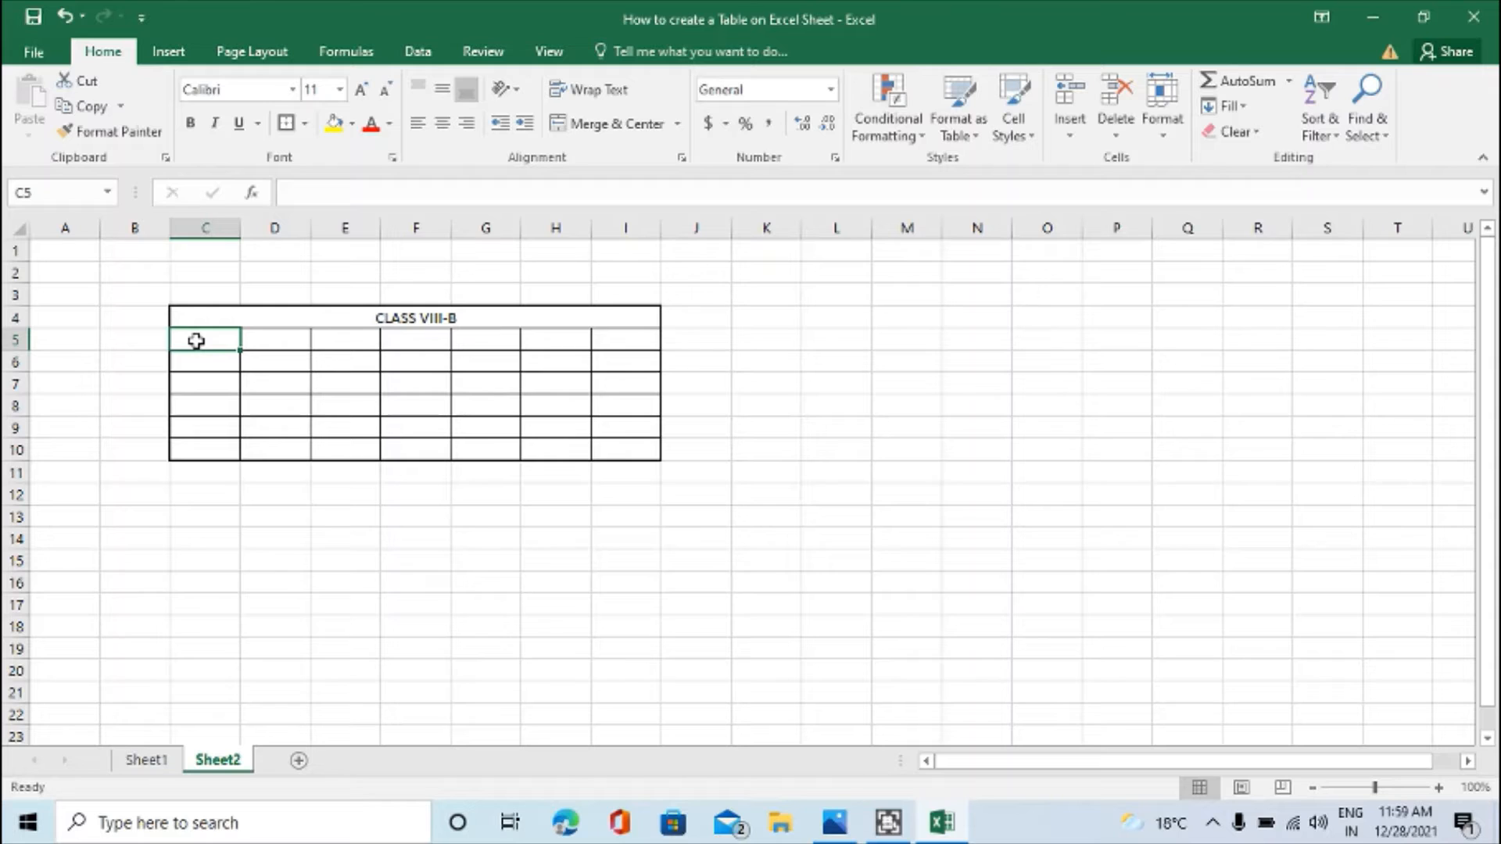
{"action": "type", "text": "SNO."}
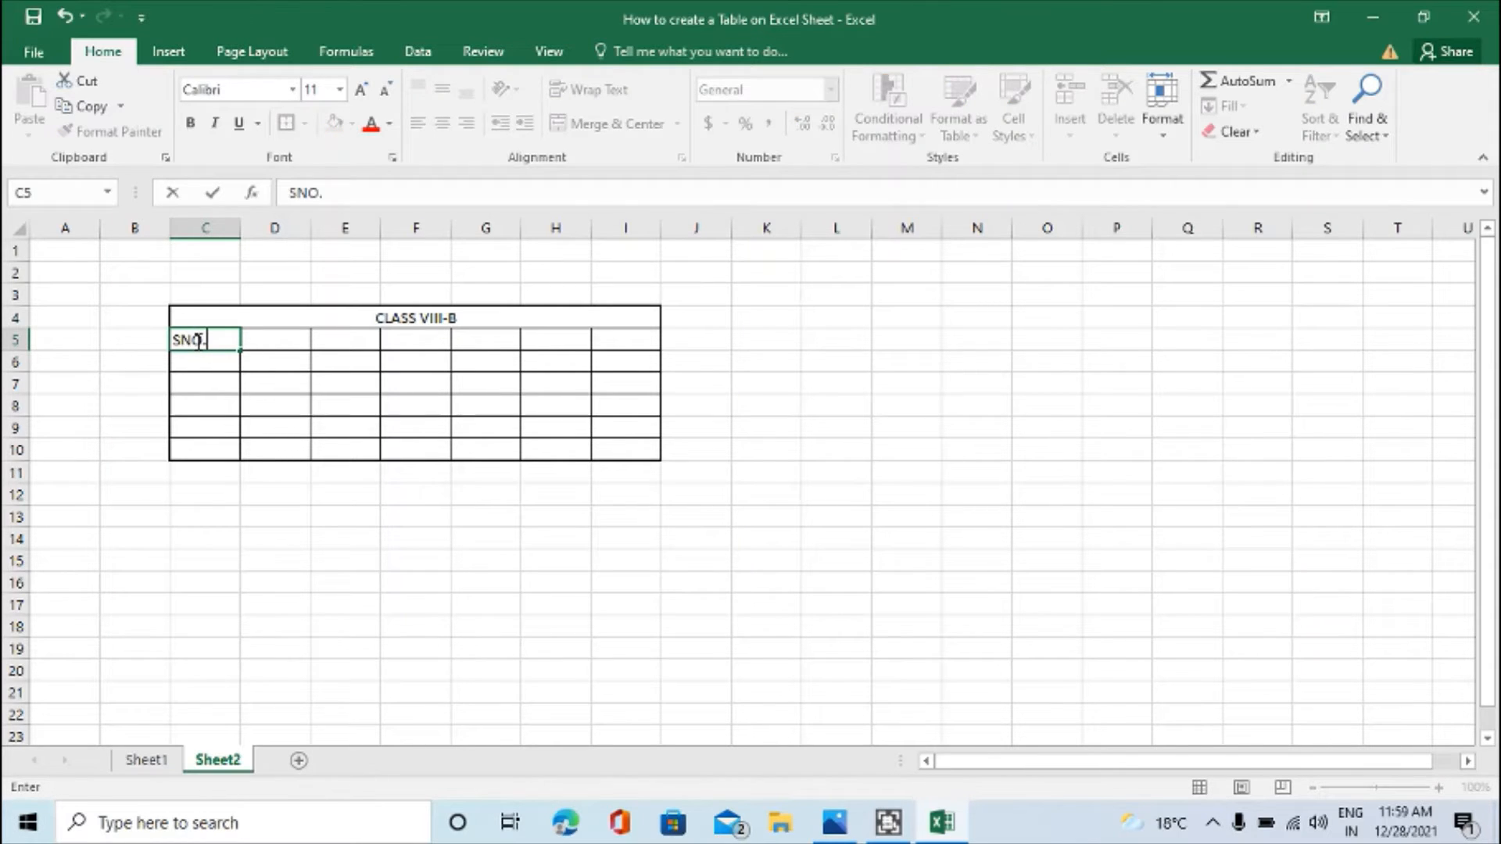
{"action": "key", "text": "Return"}
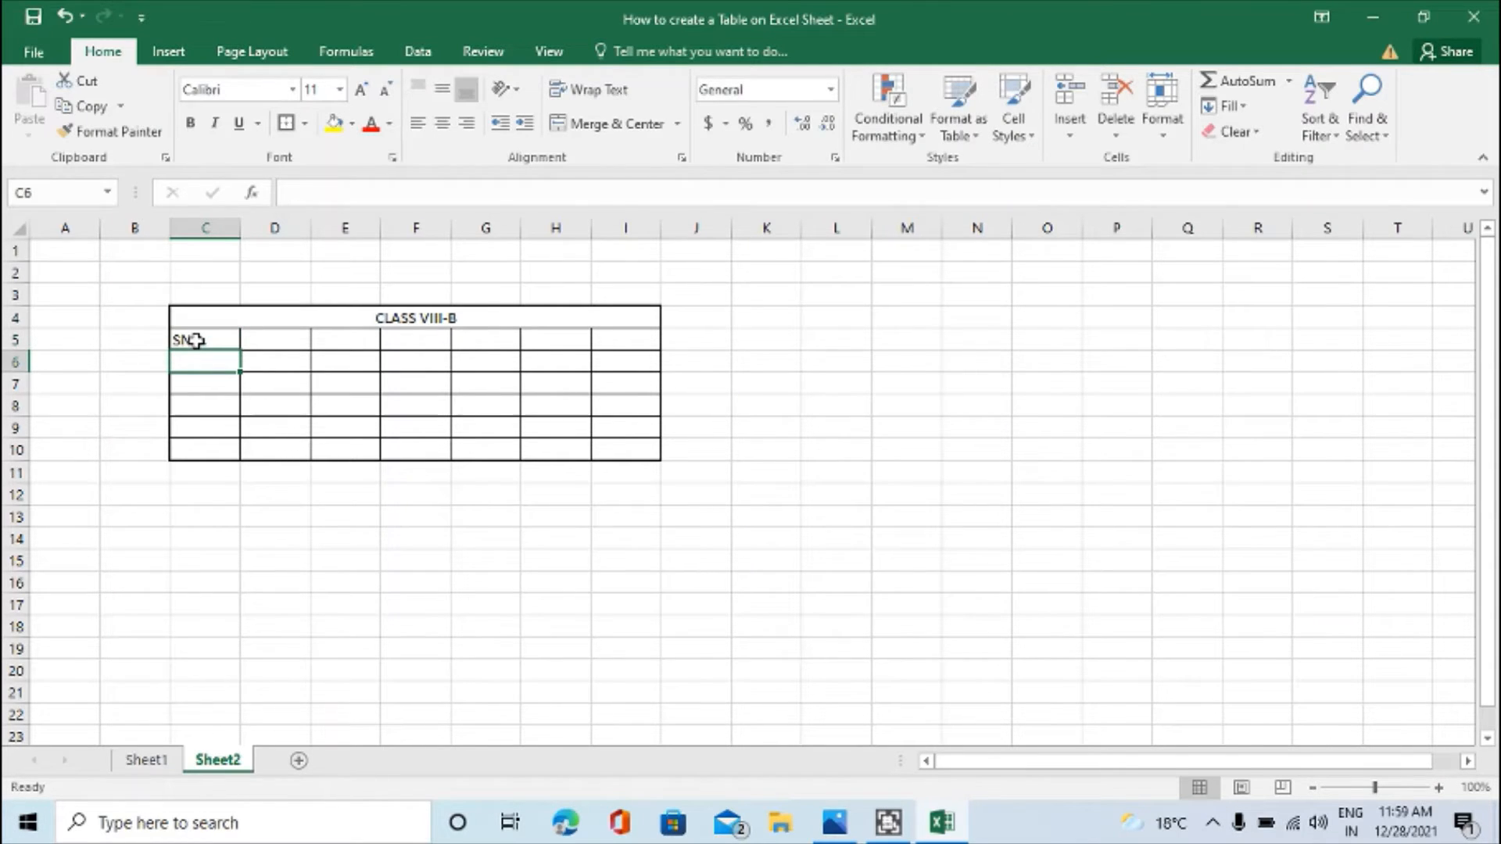
{"action": "type", "text": "1"}
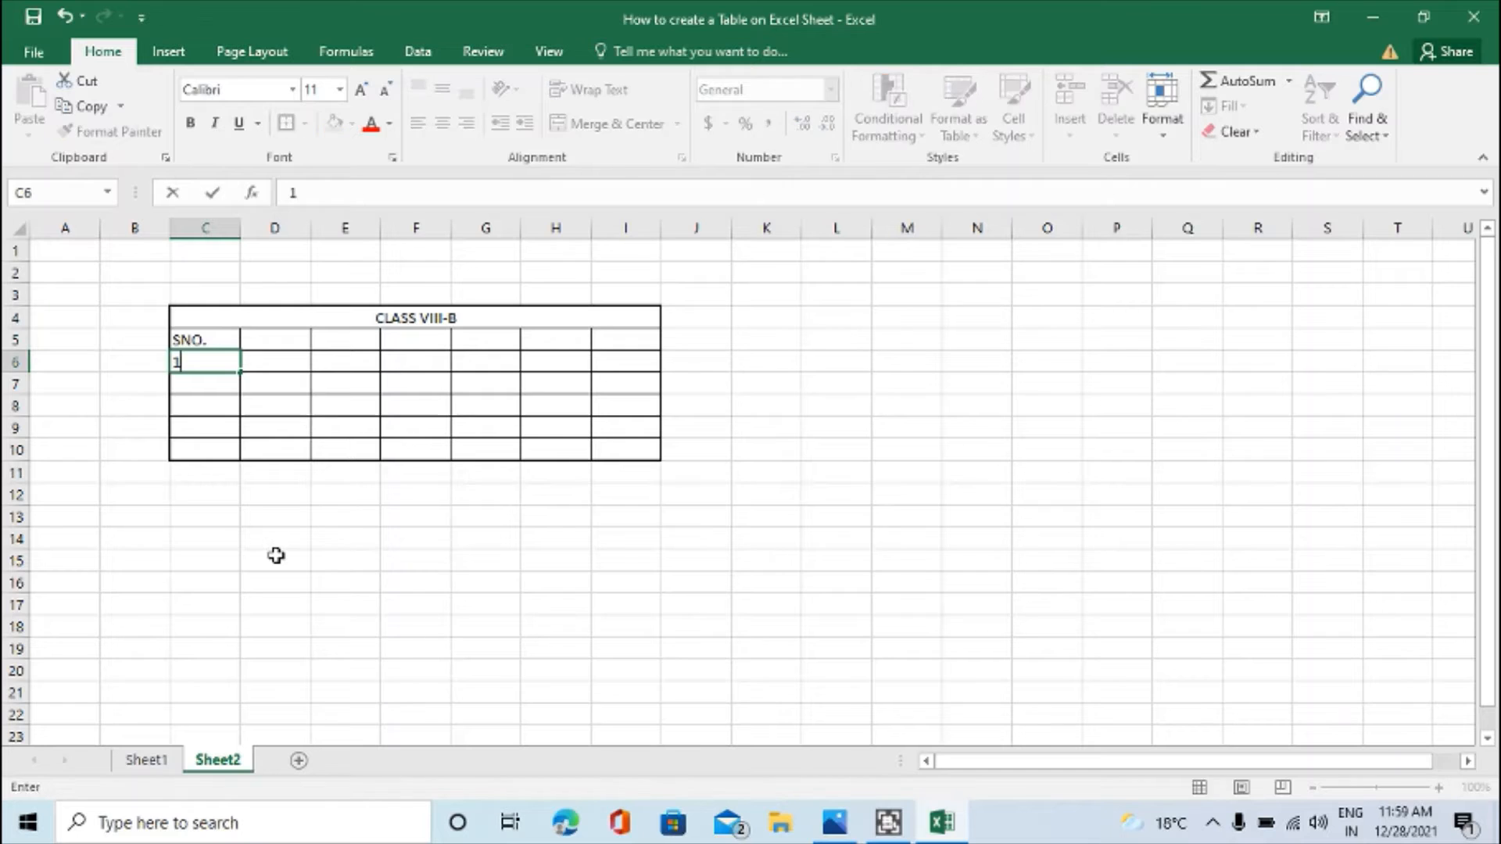
{"action": "key", "text": "Return"}
{"action": "type", "text": "2"}
{"action": "key", "text": "Return"}
{"action": "type", "text": "3"}
{"action": "key", "text": "Return"}
{"action": "type", "text": "4"}
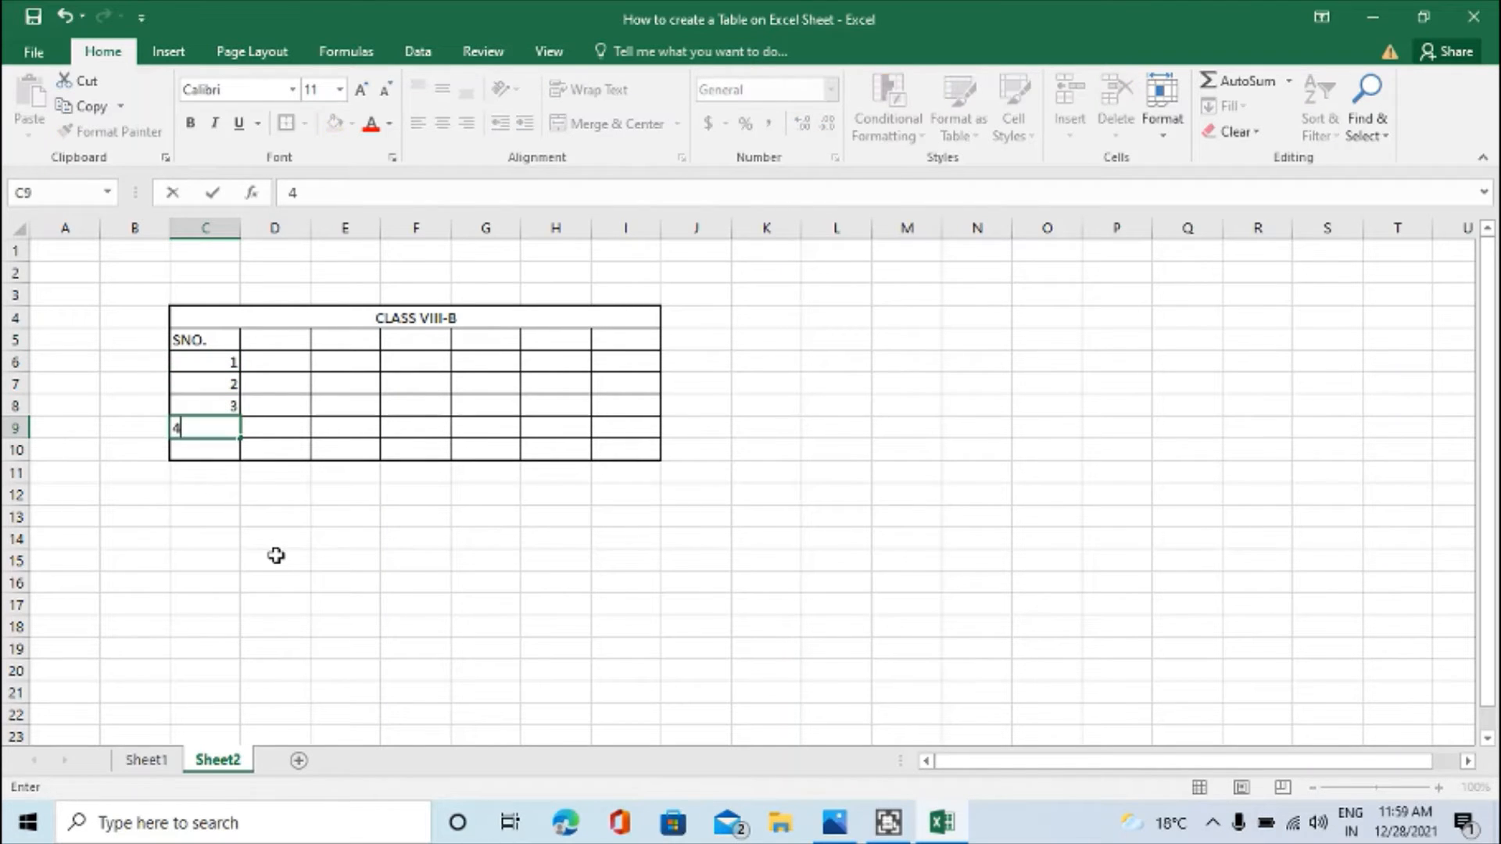
{"action": "key", "text": "Return"}
{"action": "type", "text": "5"}
{"action": "key", "text": "Return"}
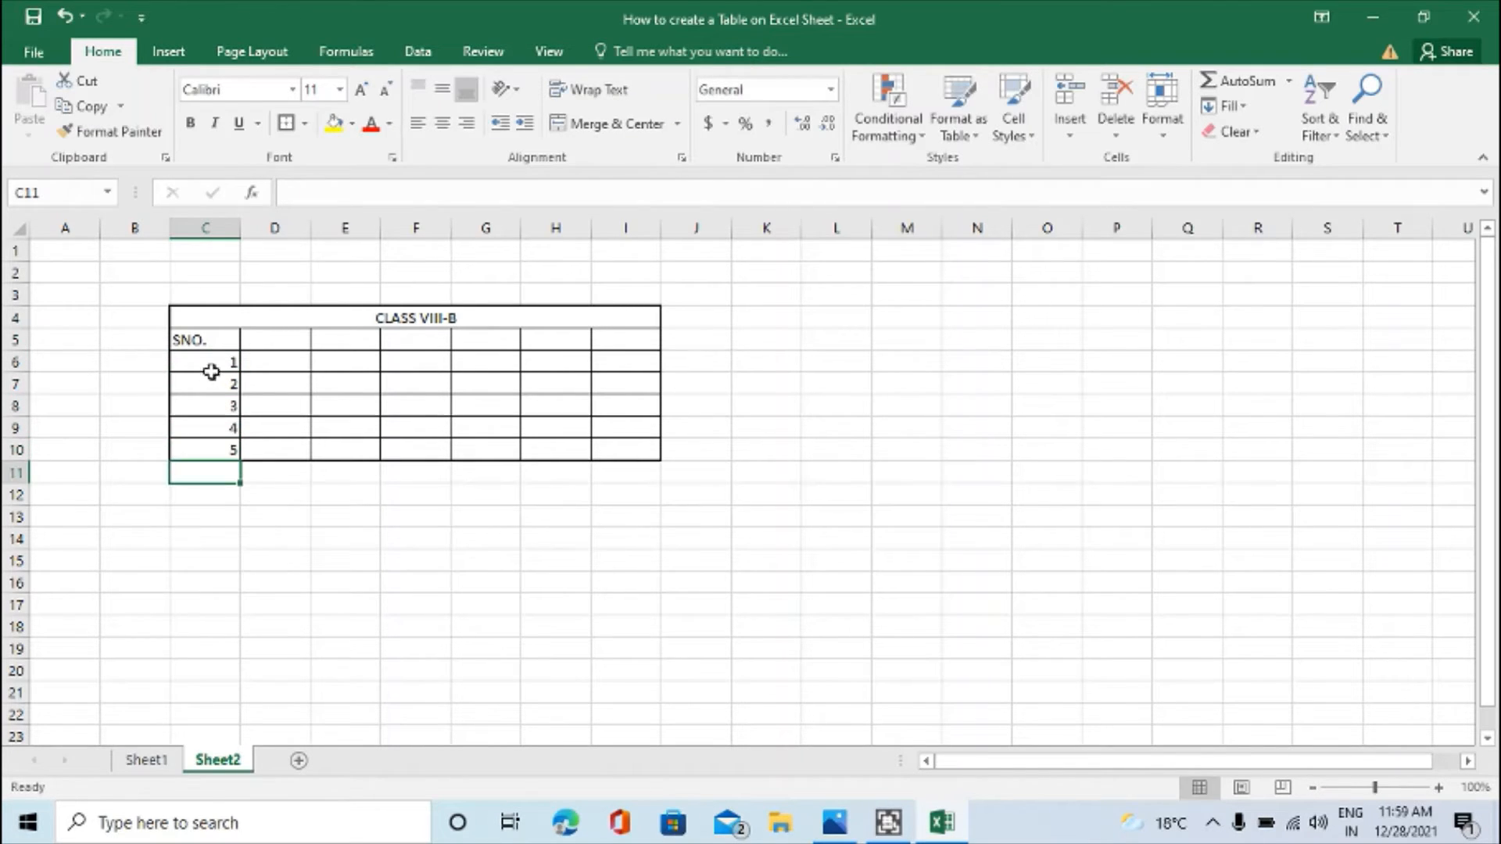
{"action": "left_click_drag", "start_coordinate": [212, 337], "coordinate": [217, 451]}
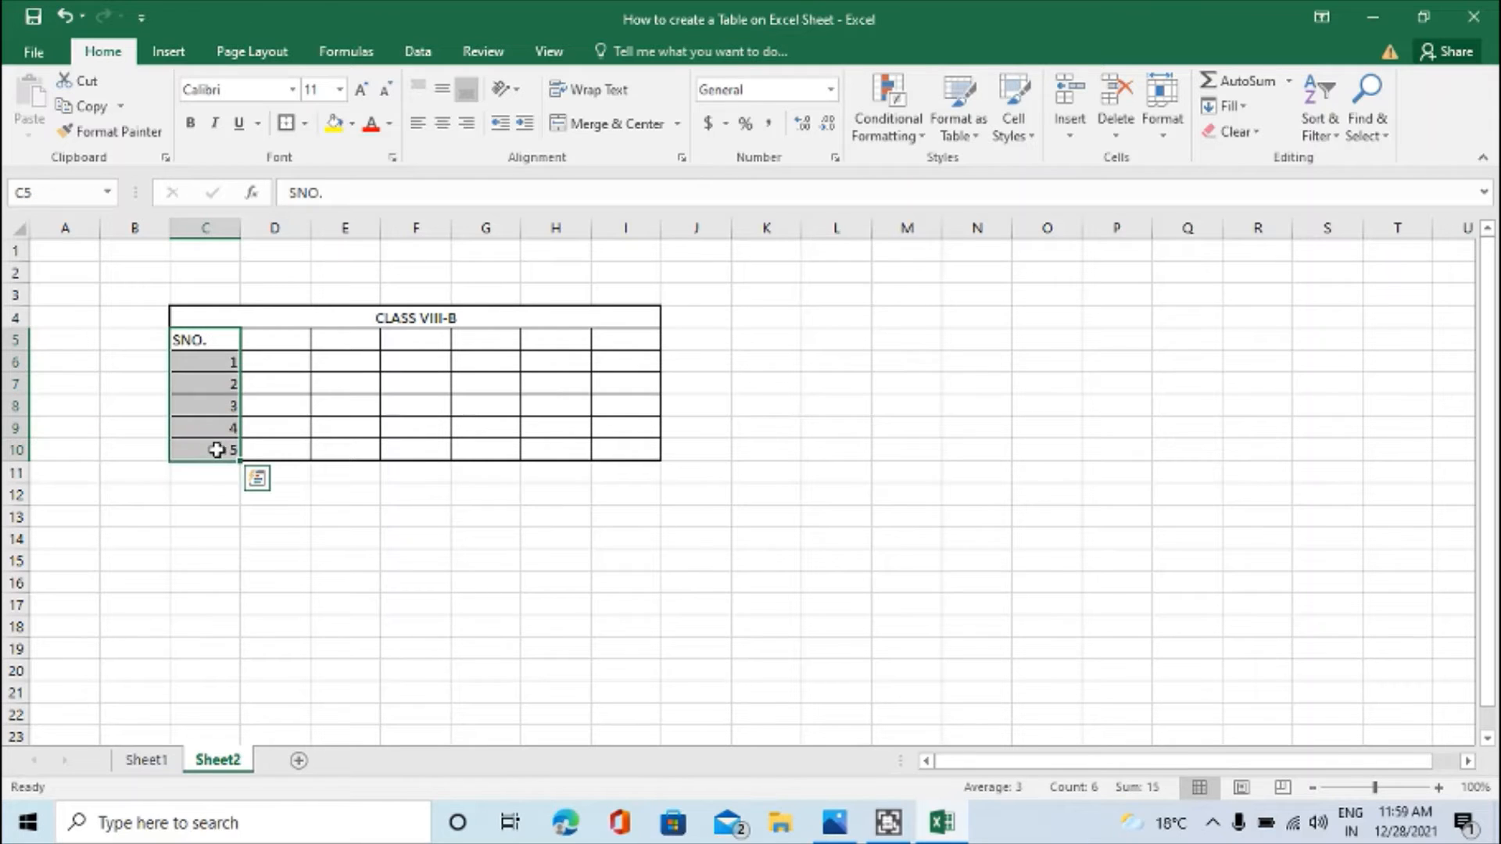
{"action": "left_click", "coordinate": [442, 122]}
Step: Enter the heading "NAME" in D5 and the five students' first names in D6:D10
{"action": "left_click", "coordinate": [281, 338]}
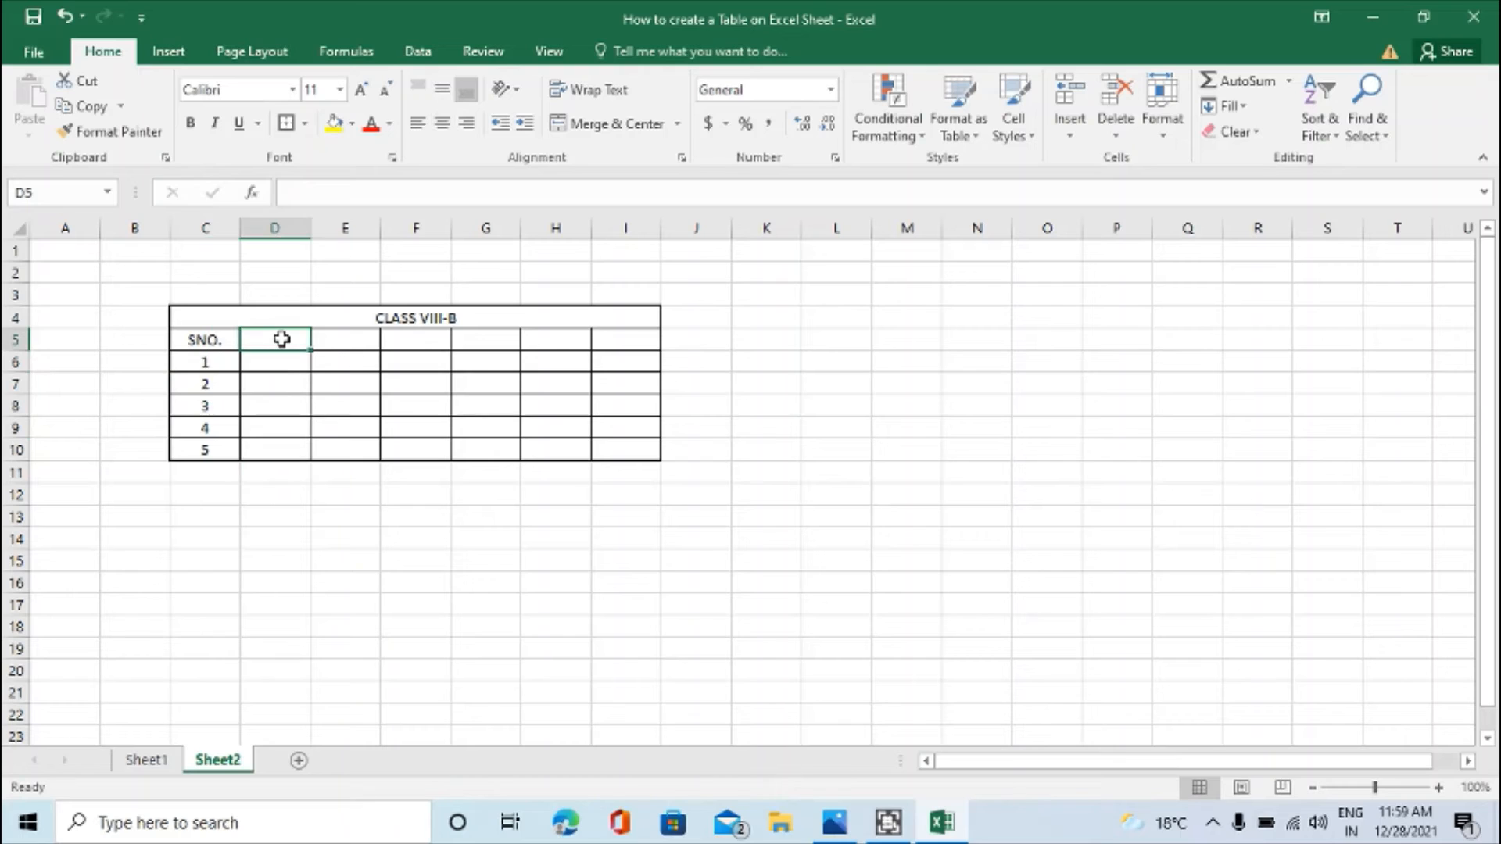
{"action": "type", "text": "NAME"}
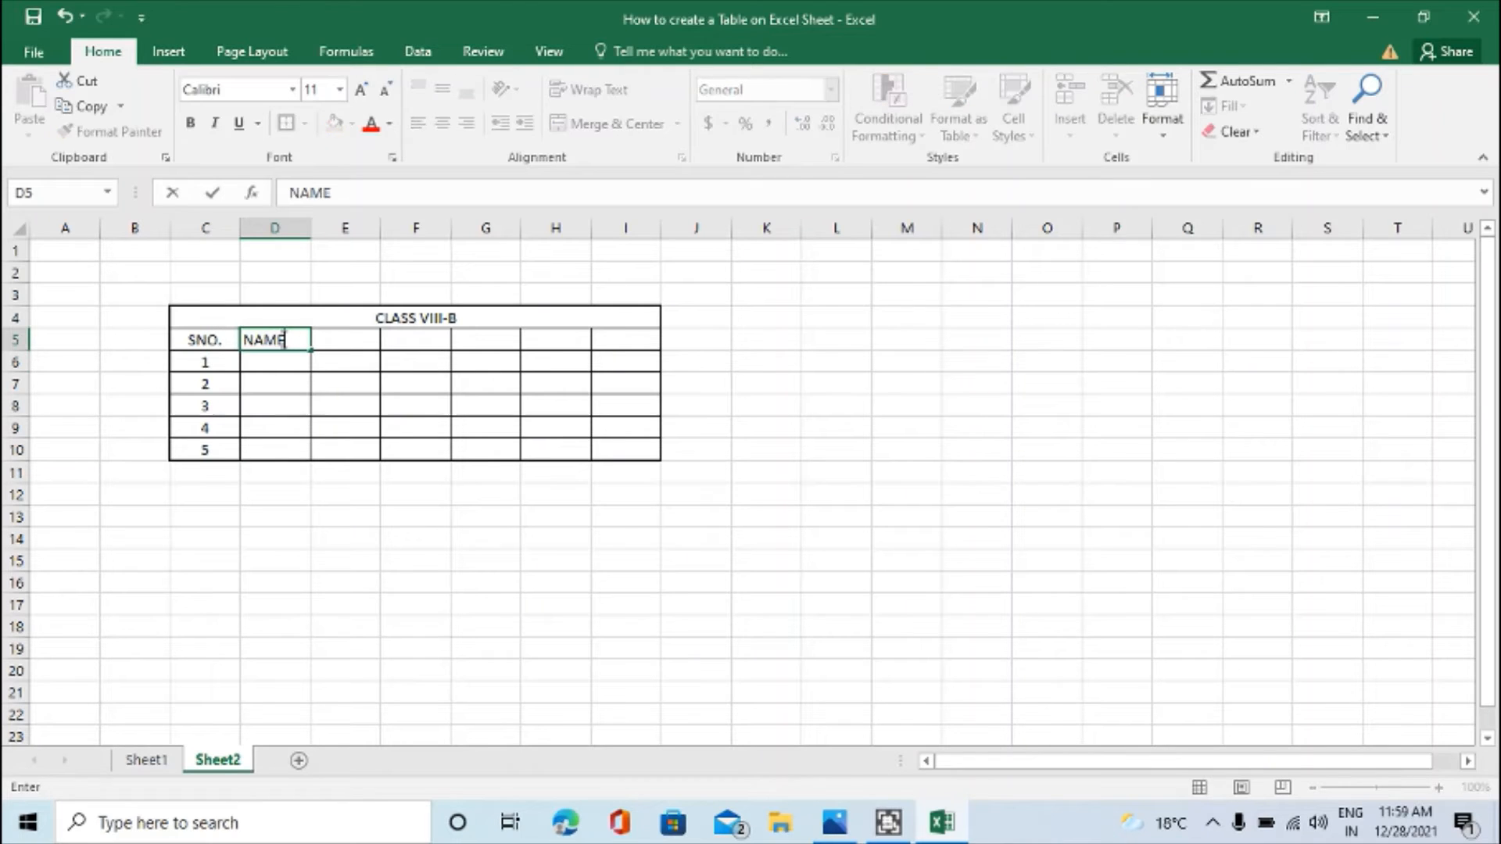
{"action": "key", "text": "Return"}
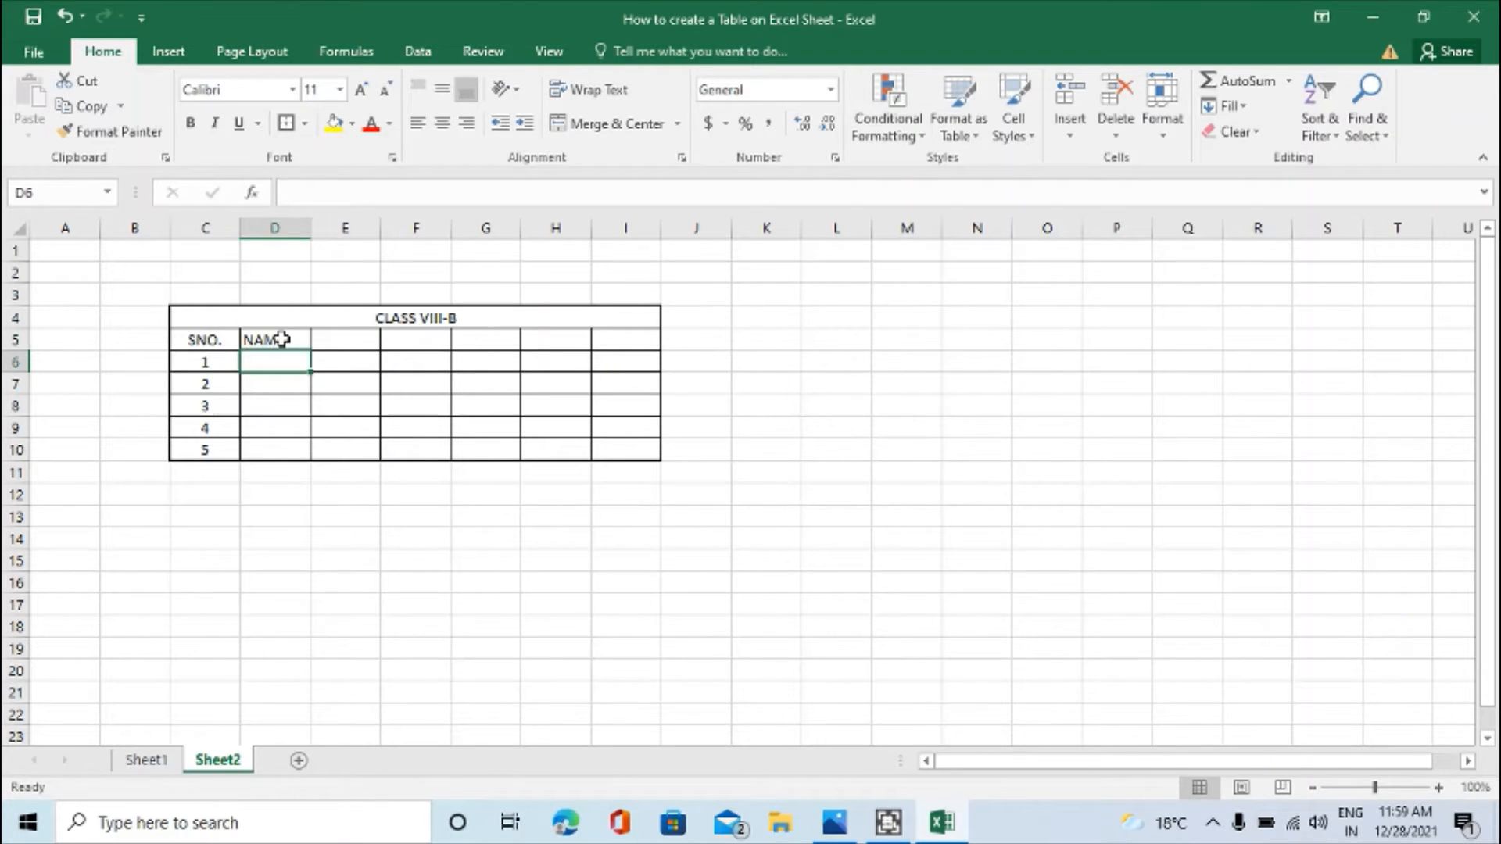
{"action": "type", "text": "RAJESH"}
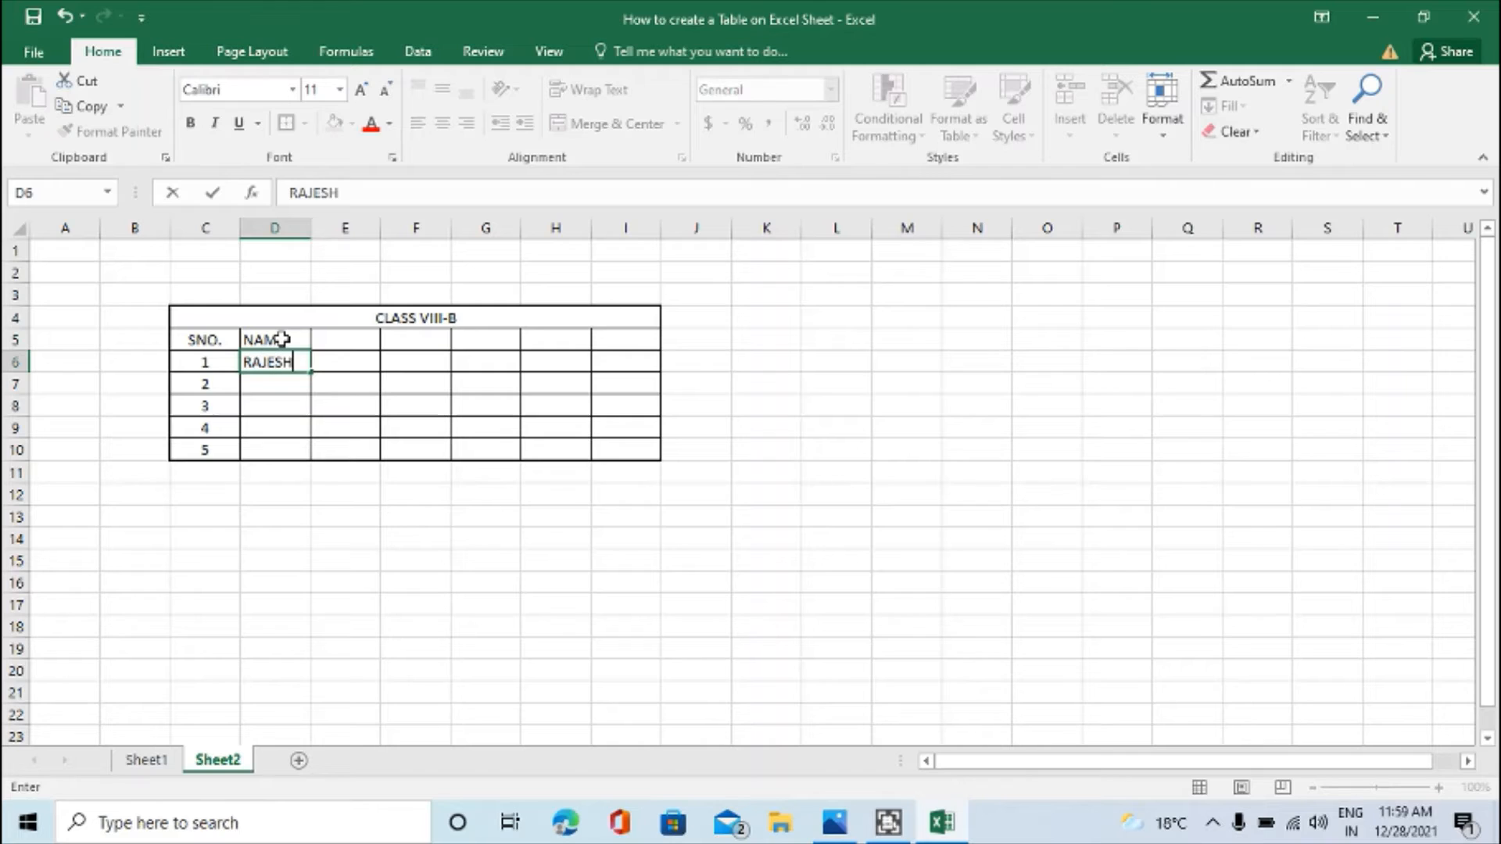
{"action": "key", "text": "Return"}
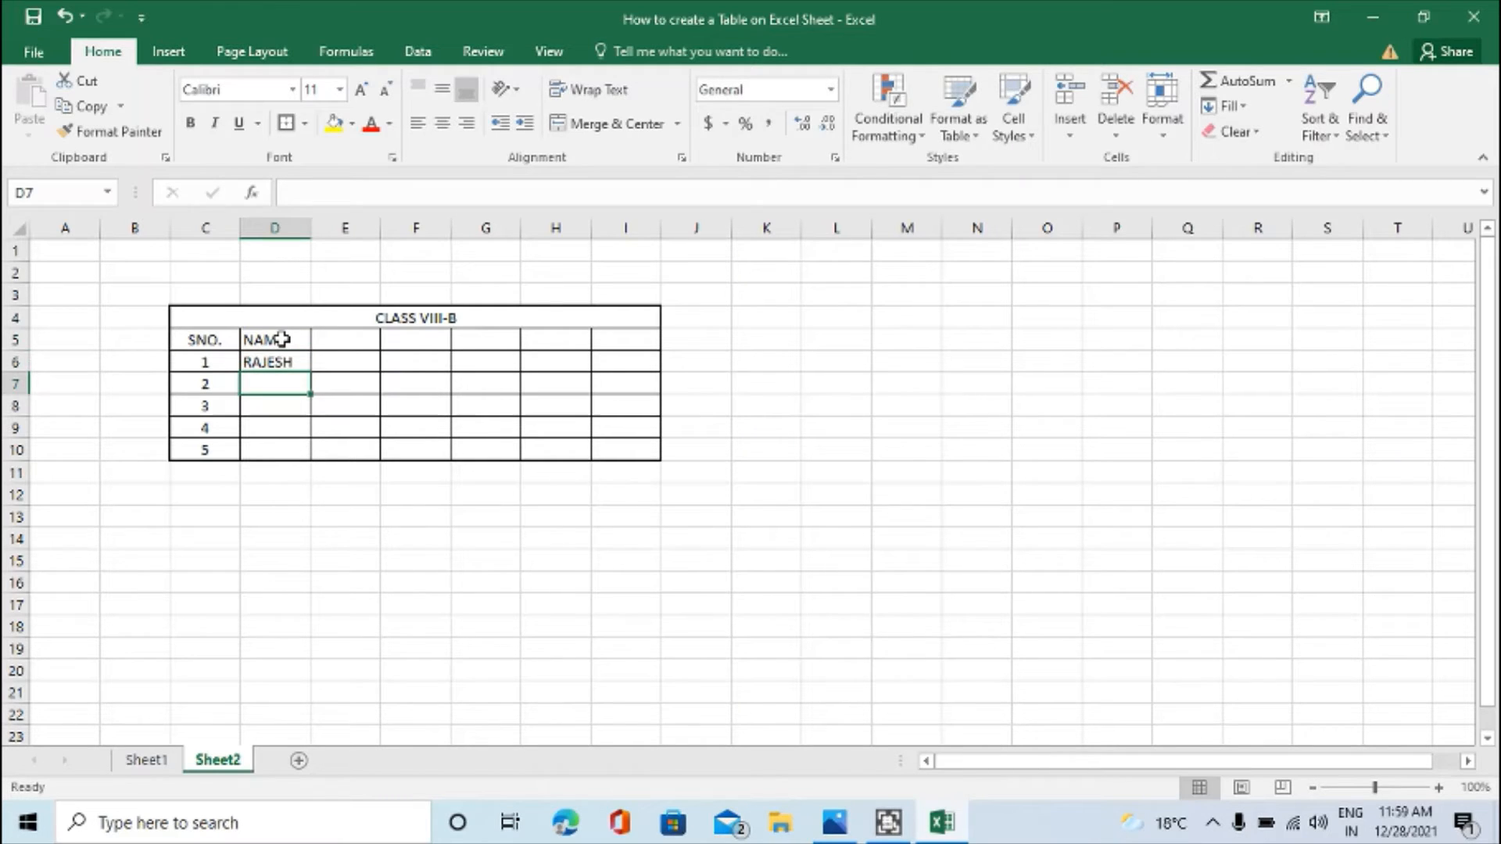
{"action": "type", "text": "SONIA"}
{"action": "key", "text": "Return"}
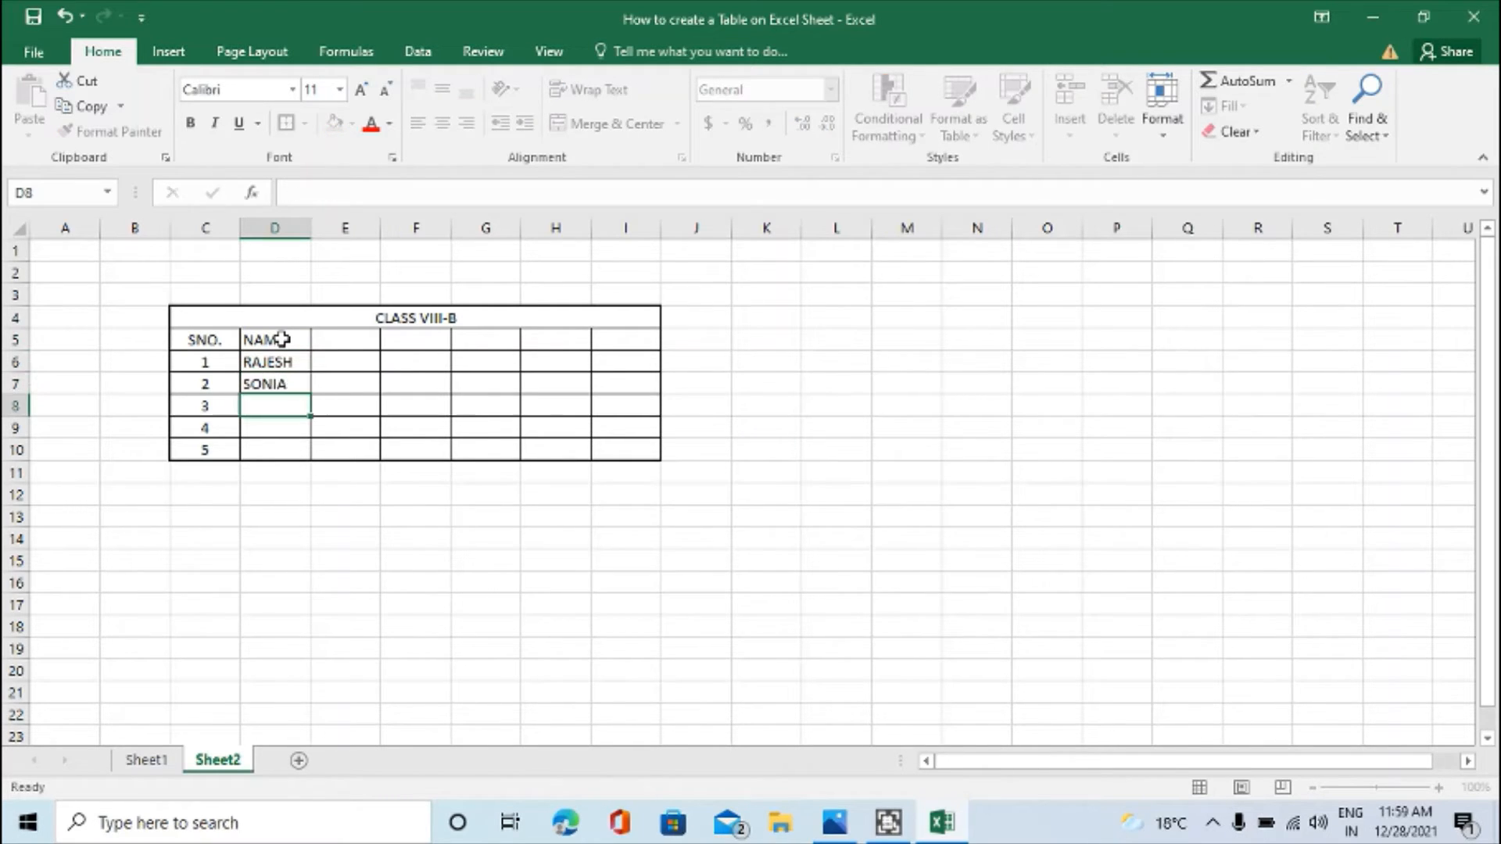
{"action": "type", "text": "RAVI"}
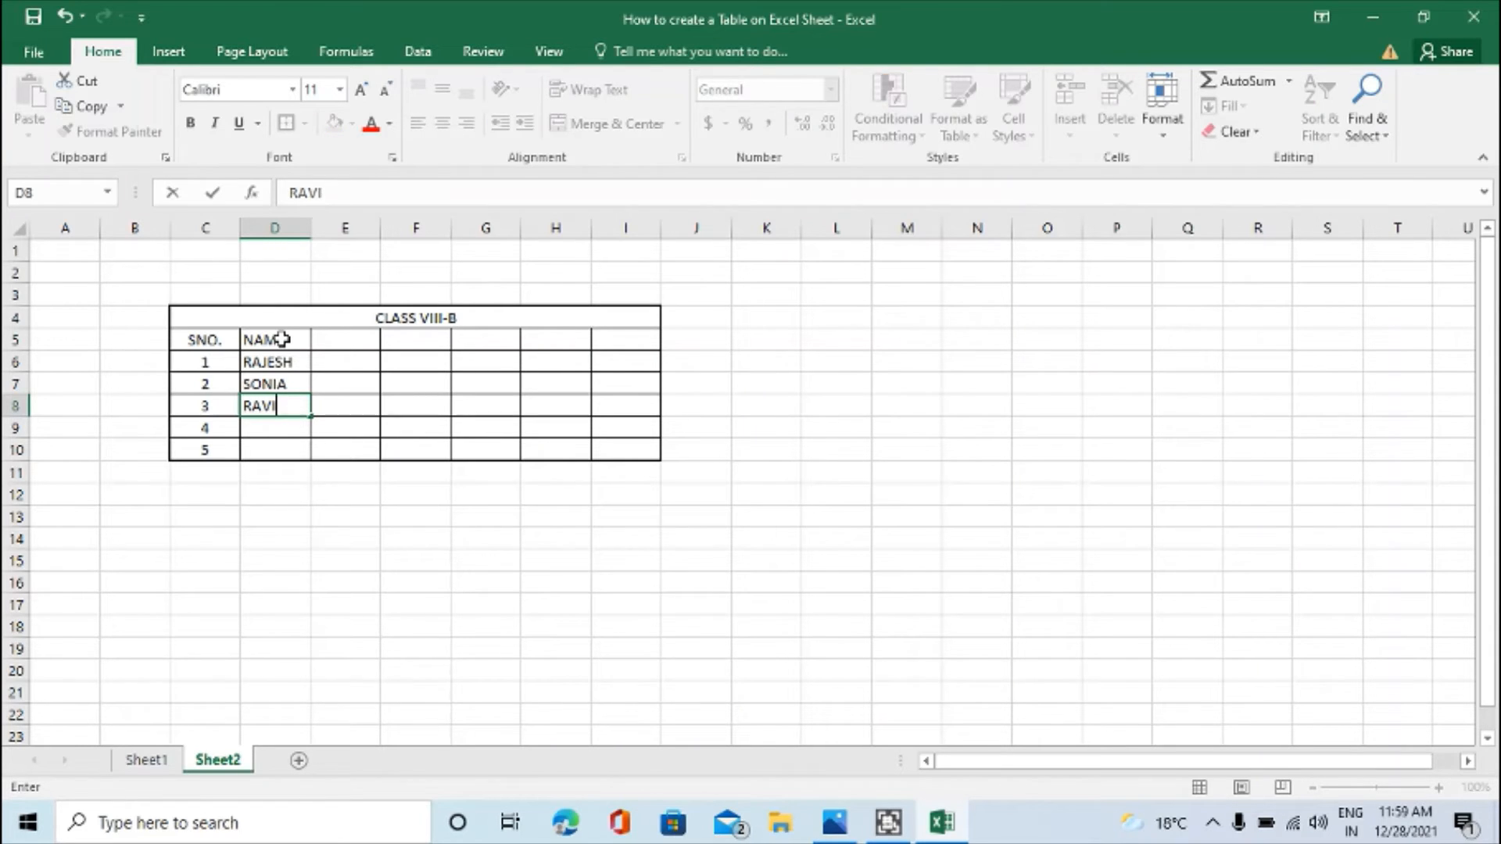
{"action": "key", "text": "Return"}
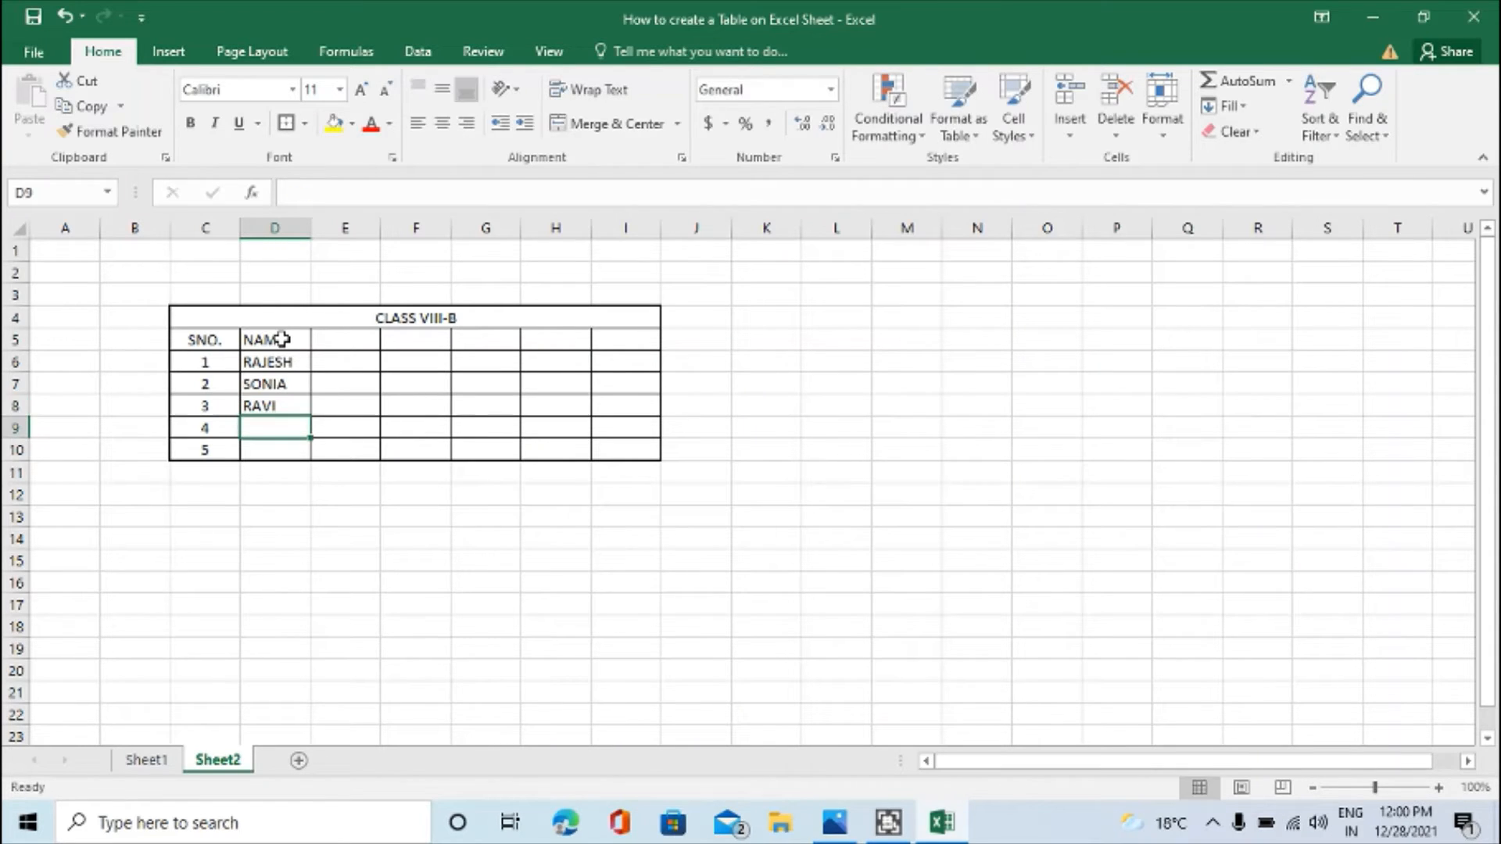
{"action": "type", "text": "REET"}
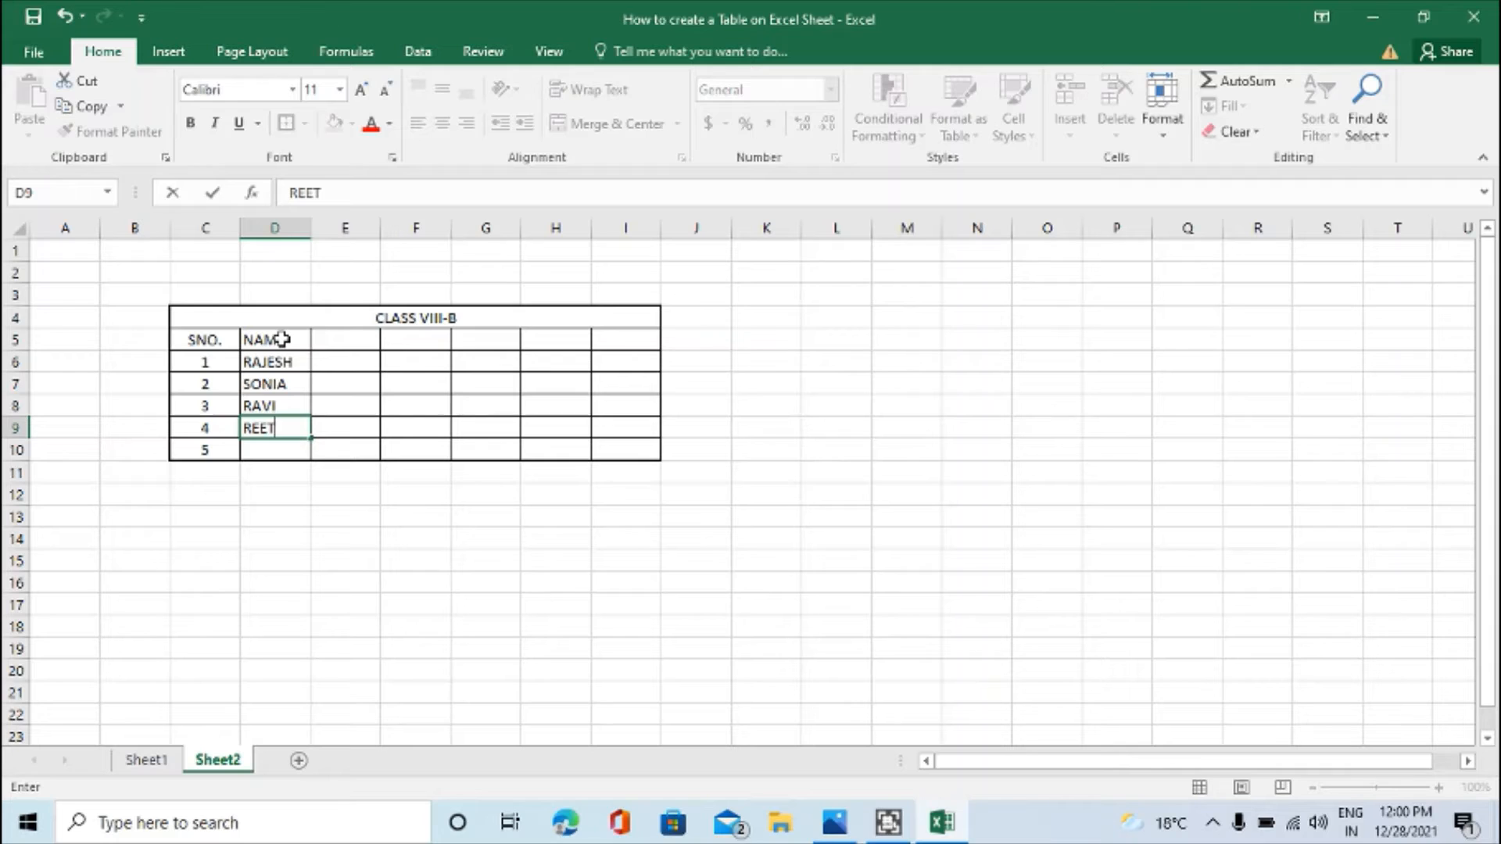
{"action": "key", "text": "Return"}
{"action": "type", "text": "SH"}
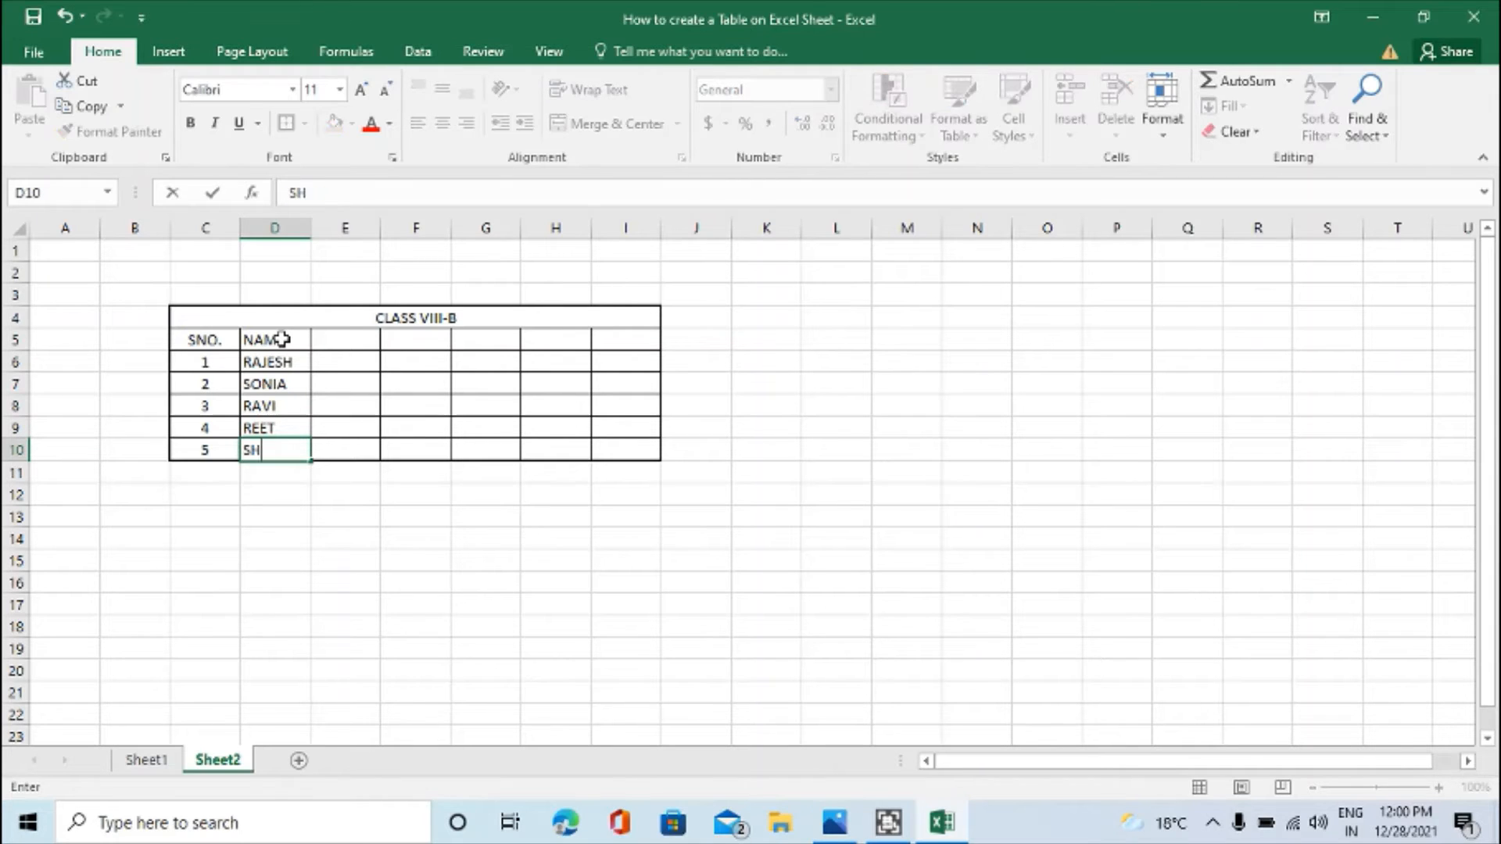
{"action": "type", "text": "ANKAR"}
{"action": "key", "text": "Return"}
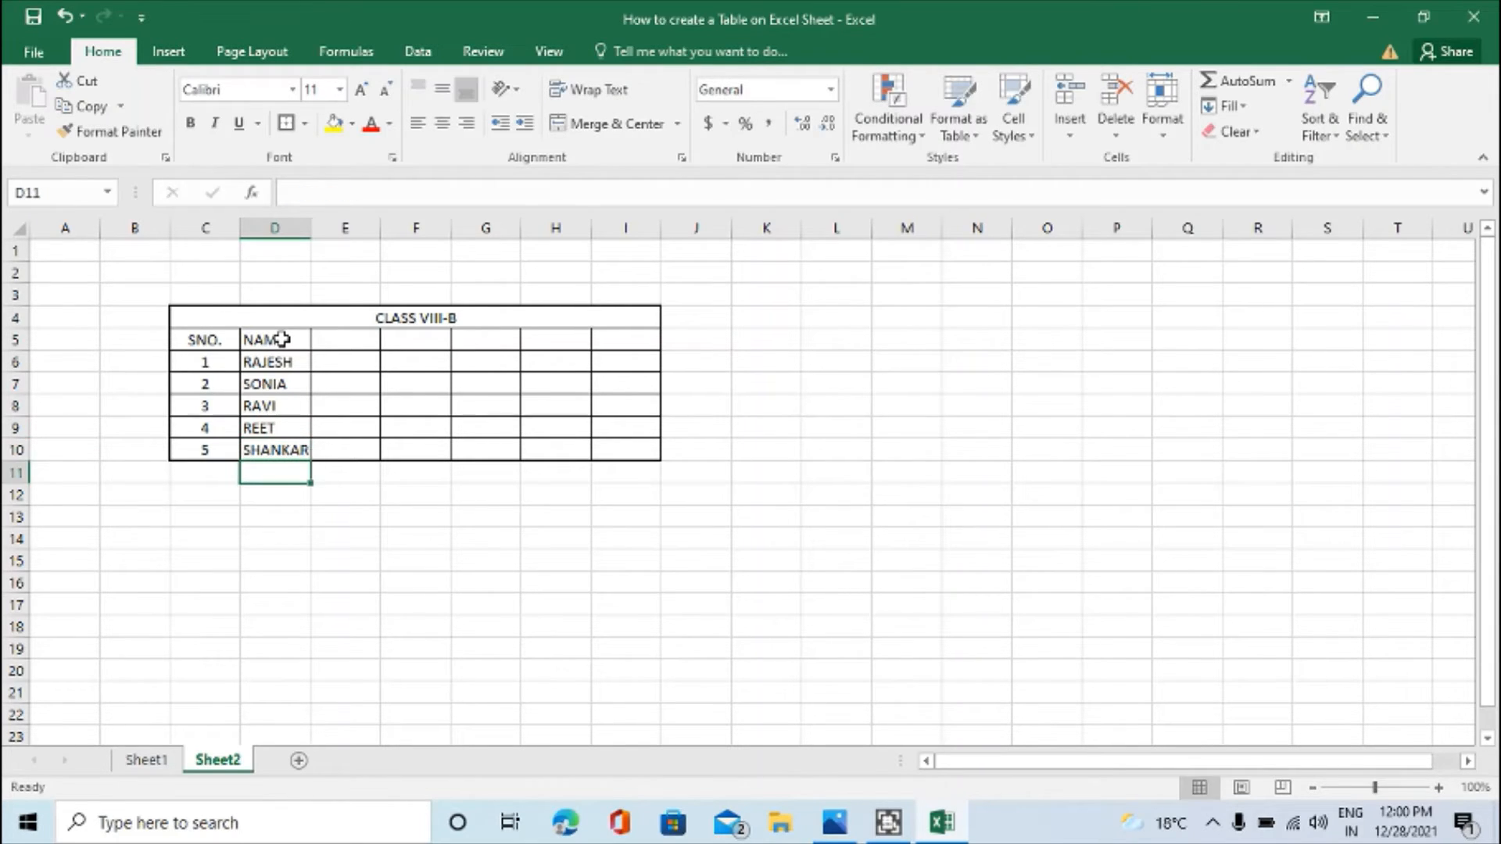
Step: Enter the subject headings ENGLISH, MATHS, SCIENCE, SST and HINDI in E5:I5 and centre them horizontally
{"action": "left_click", "coordinate": [348, 339]}
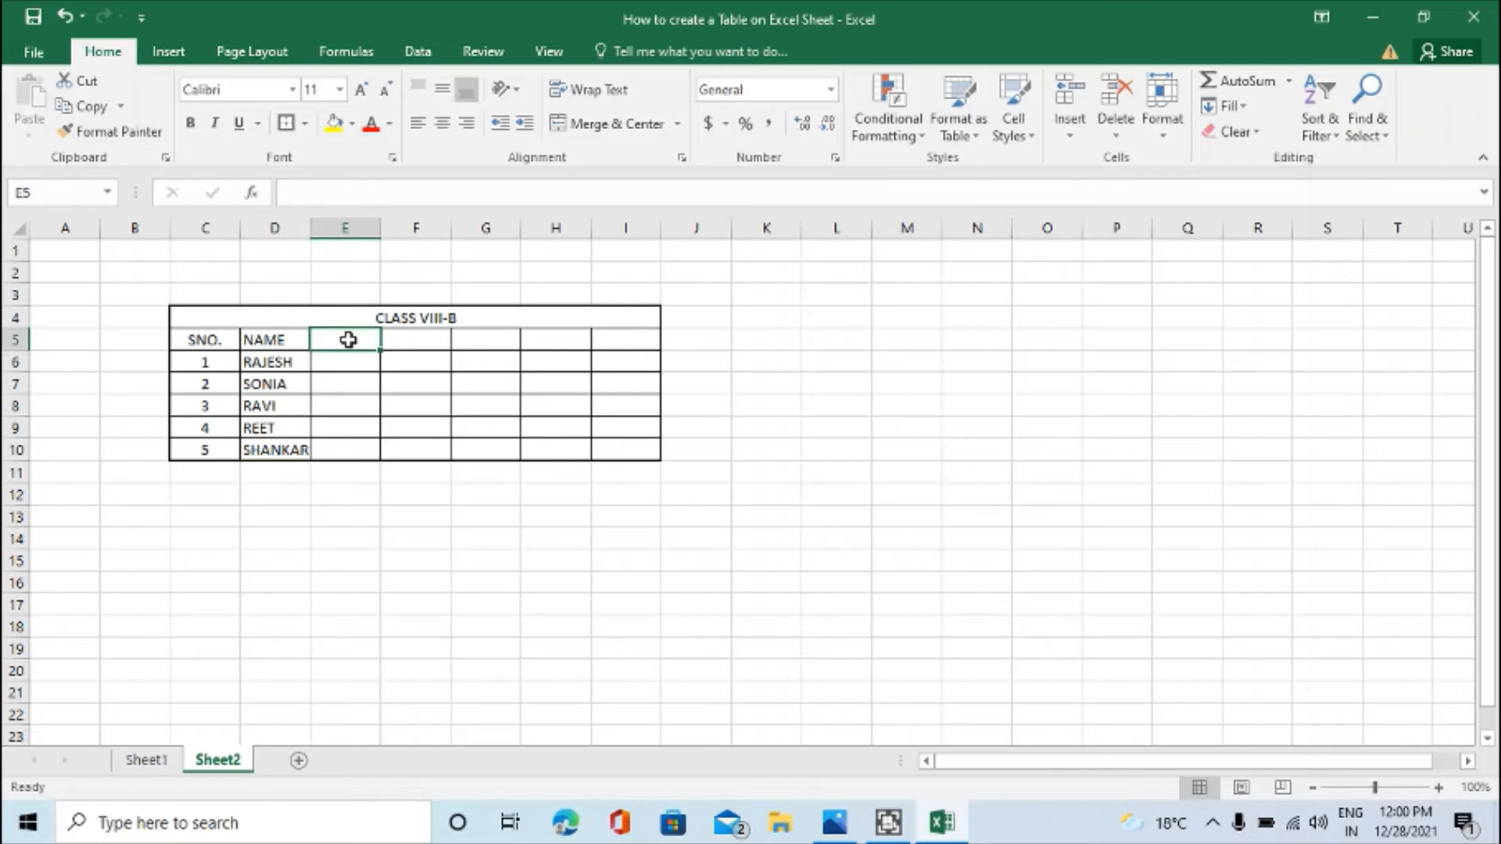
{"action": "type", "text": "EN"}
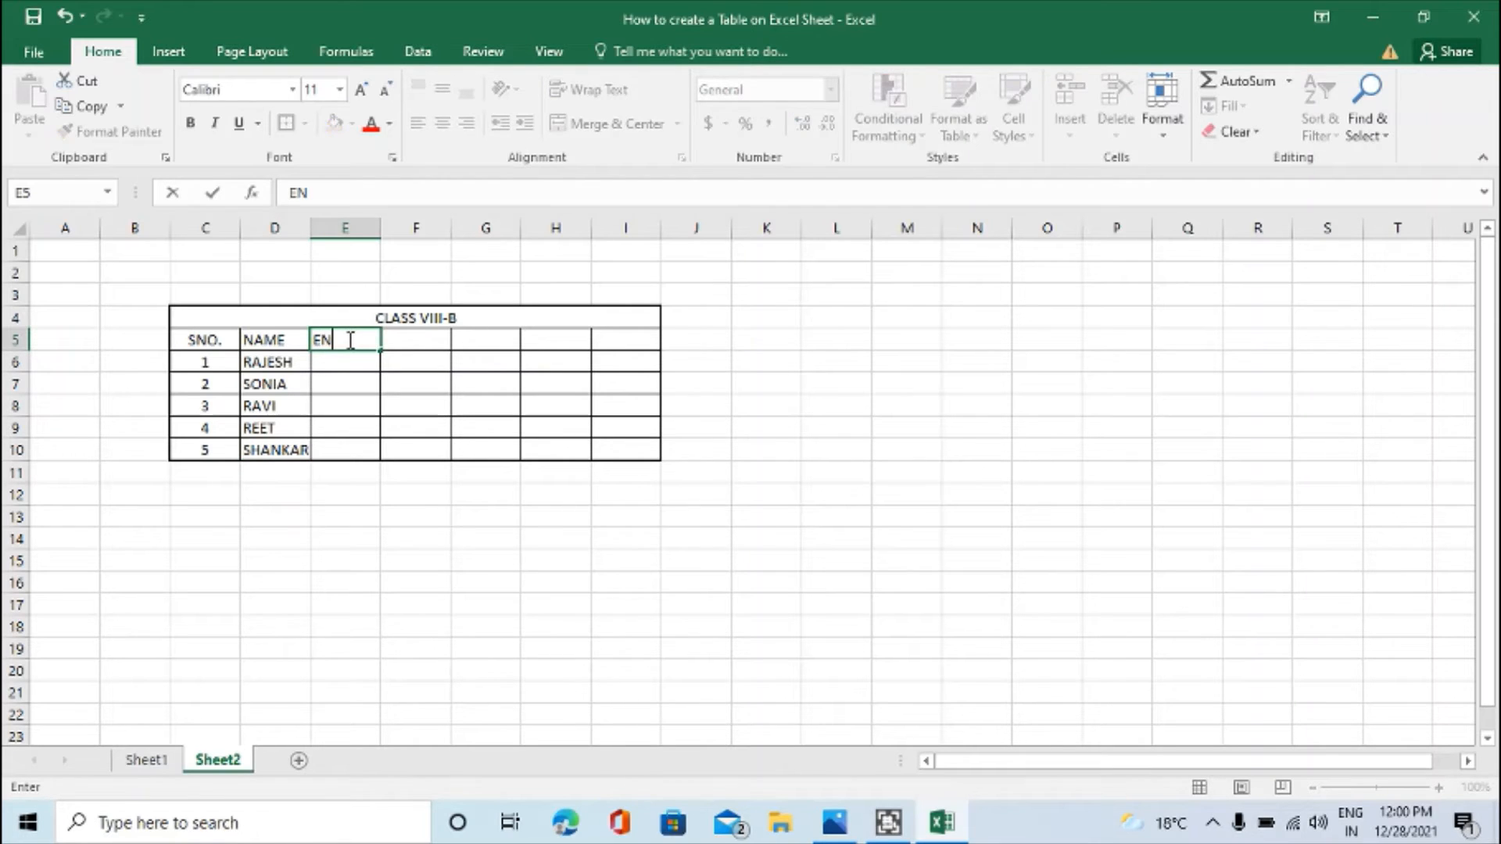
{"action": "type", "text": "GLISH"}
{"action": "key", "text": "Tab"}
{"action": "type", "text": "MATH"}
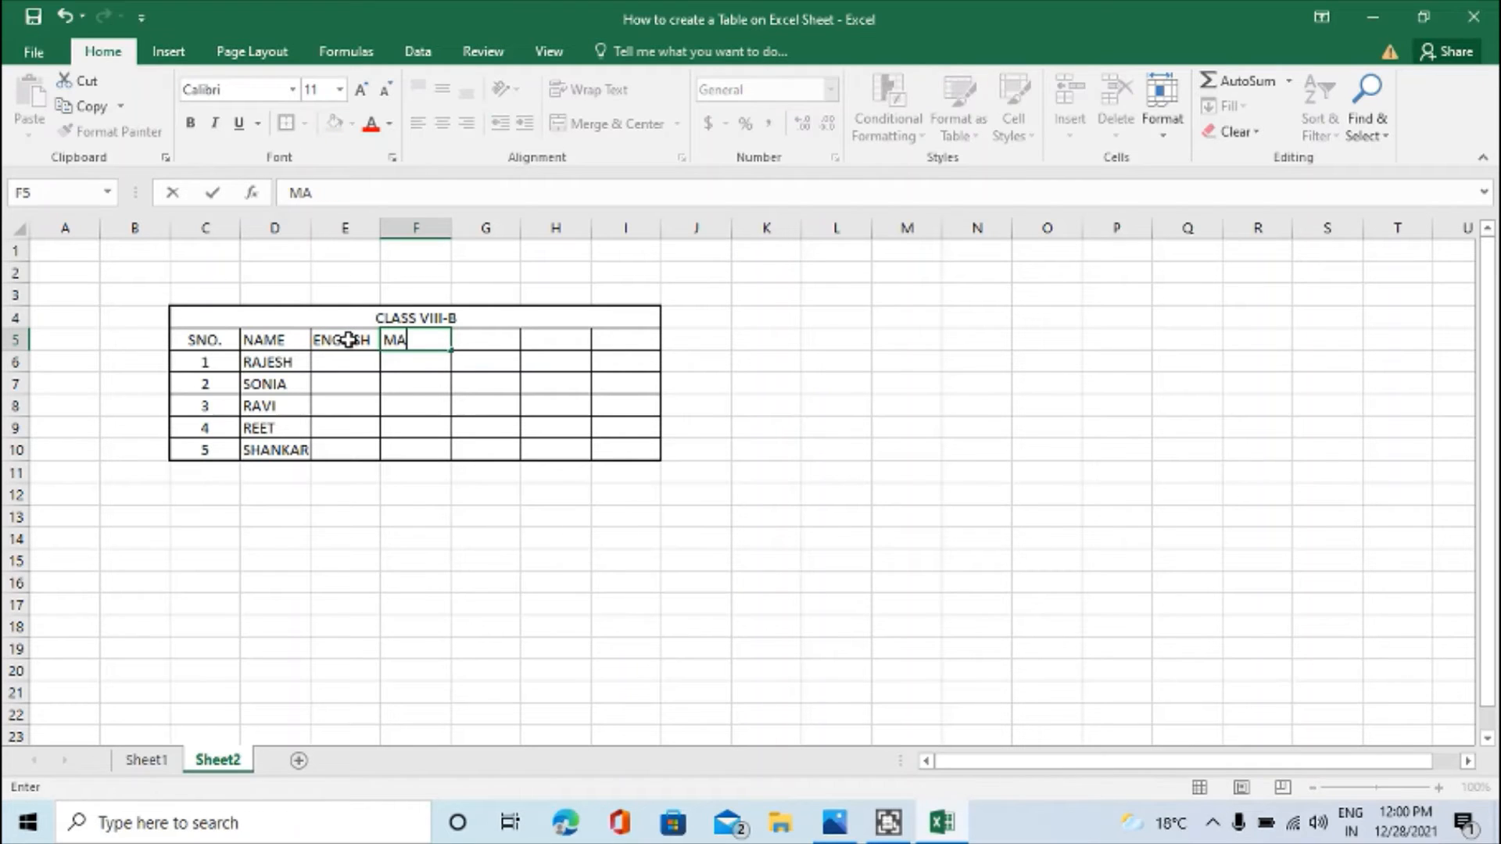
{"action": "key", "text": "Tab"}
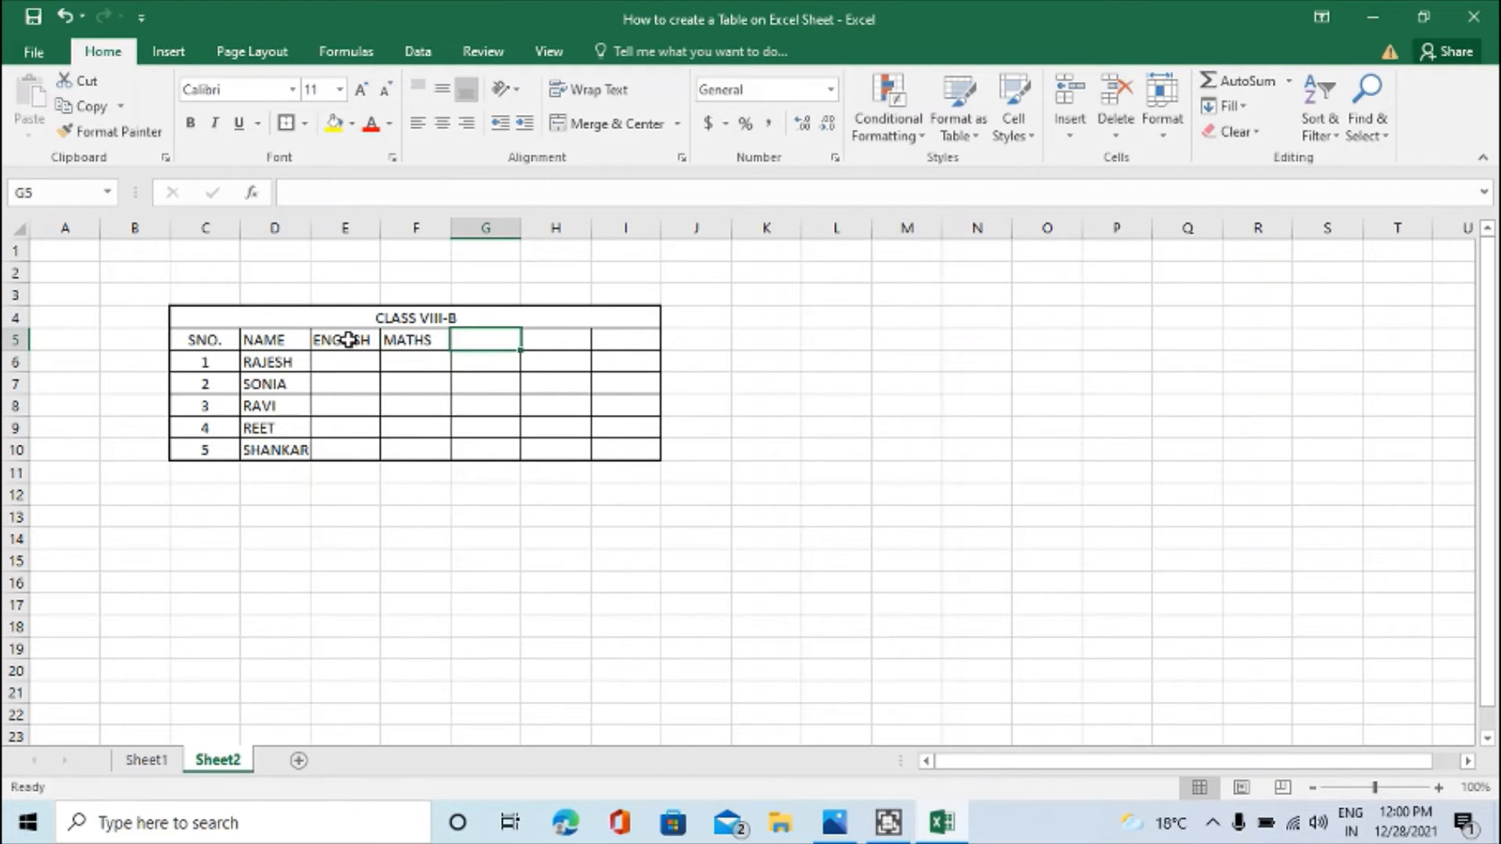
{"action": "type", "text": "SCIENCE"}
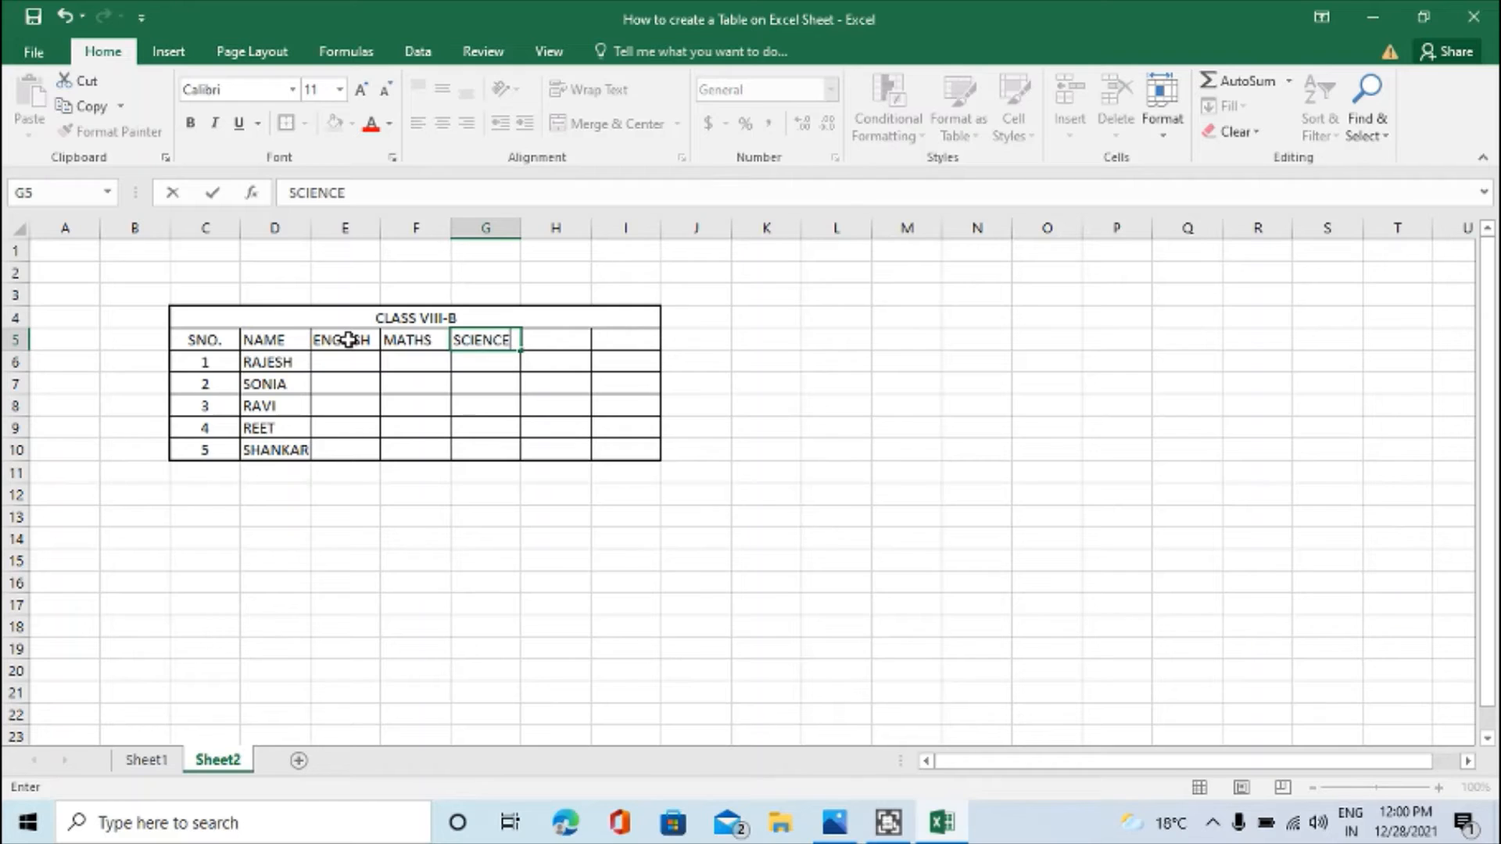
{"action": "key", "text": "Tab"}
{"action": "type", "text": "SST"}
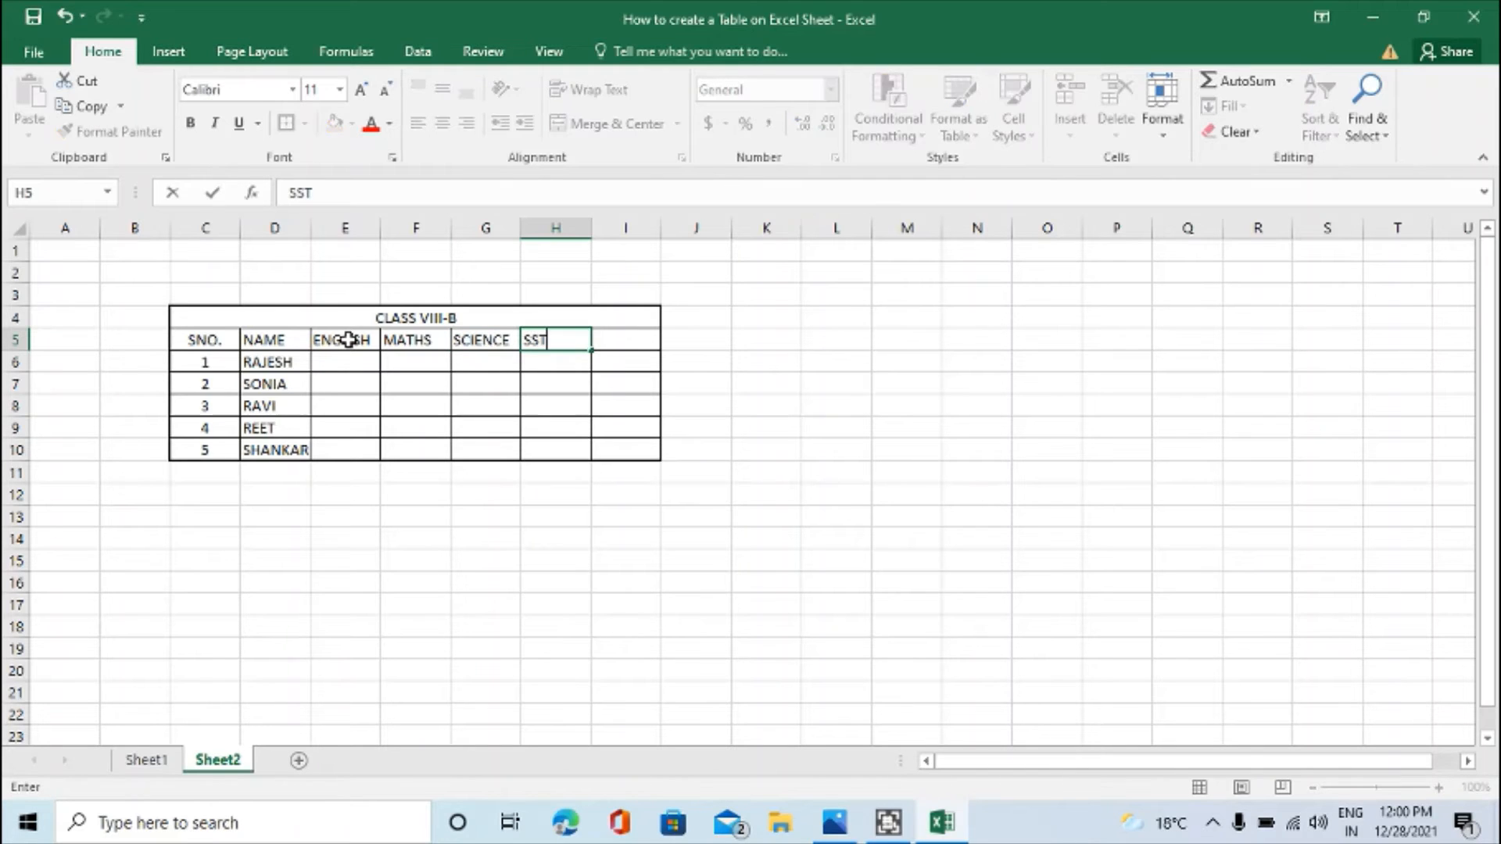
{"action": "key", "text": "Tab"}
{"action": "type", "text": "HINDI"}
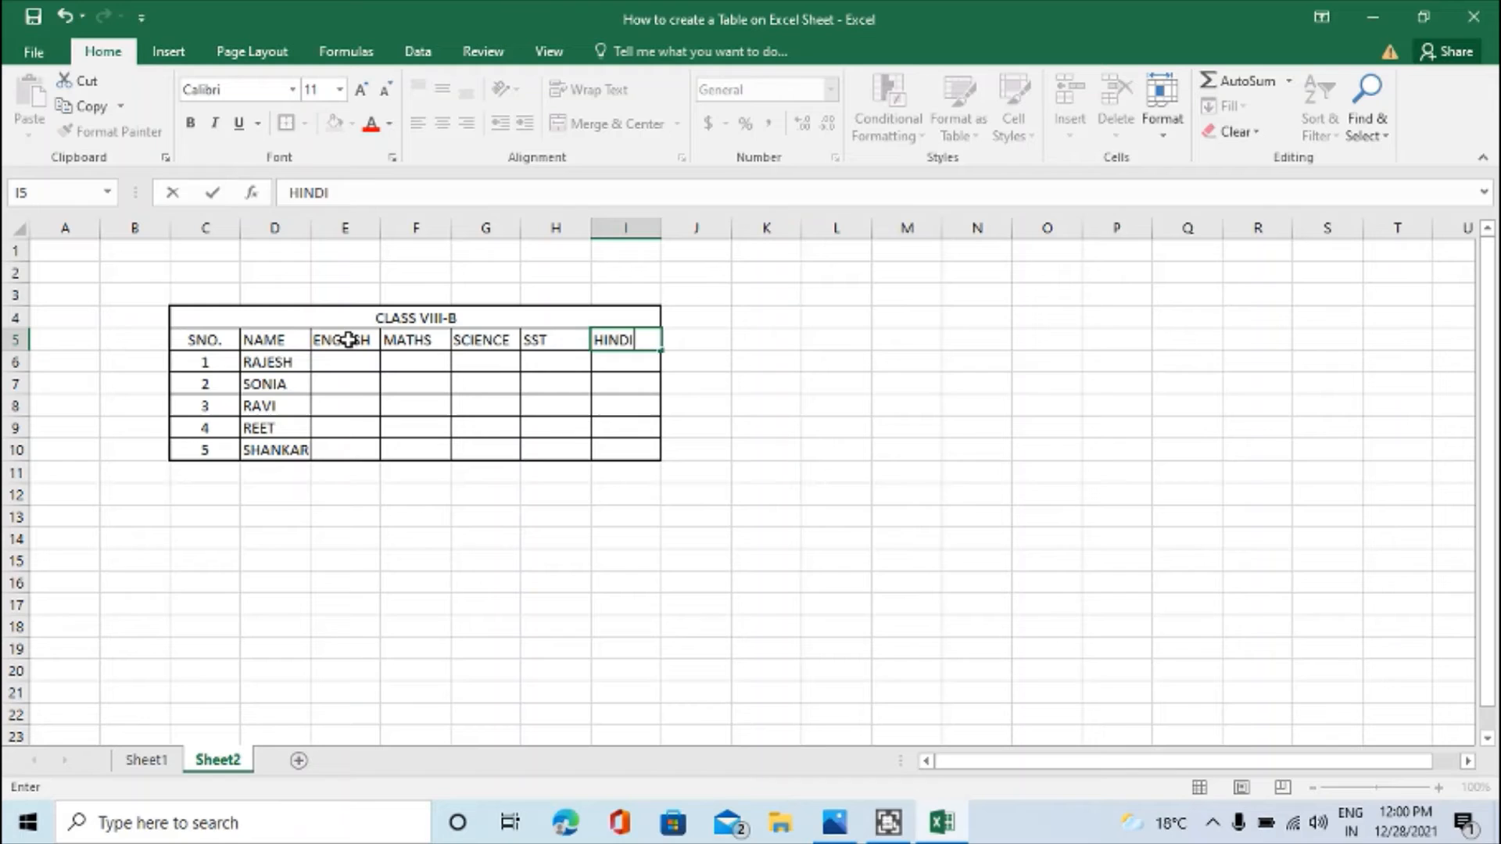
{"action": "key", "text": "Return"}
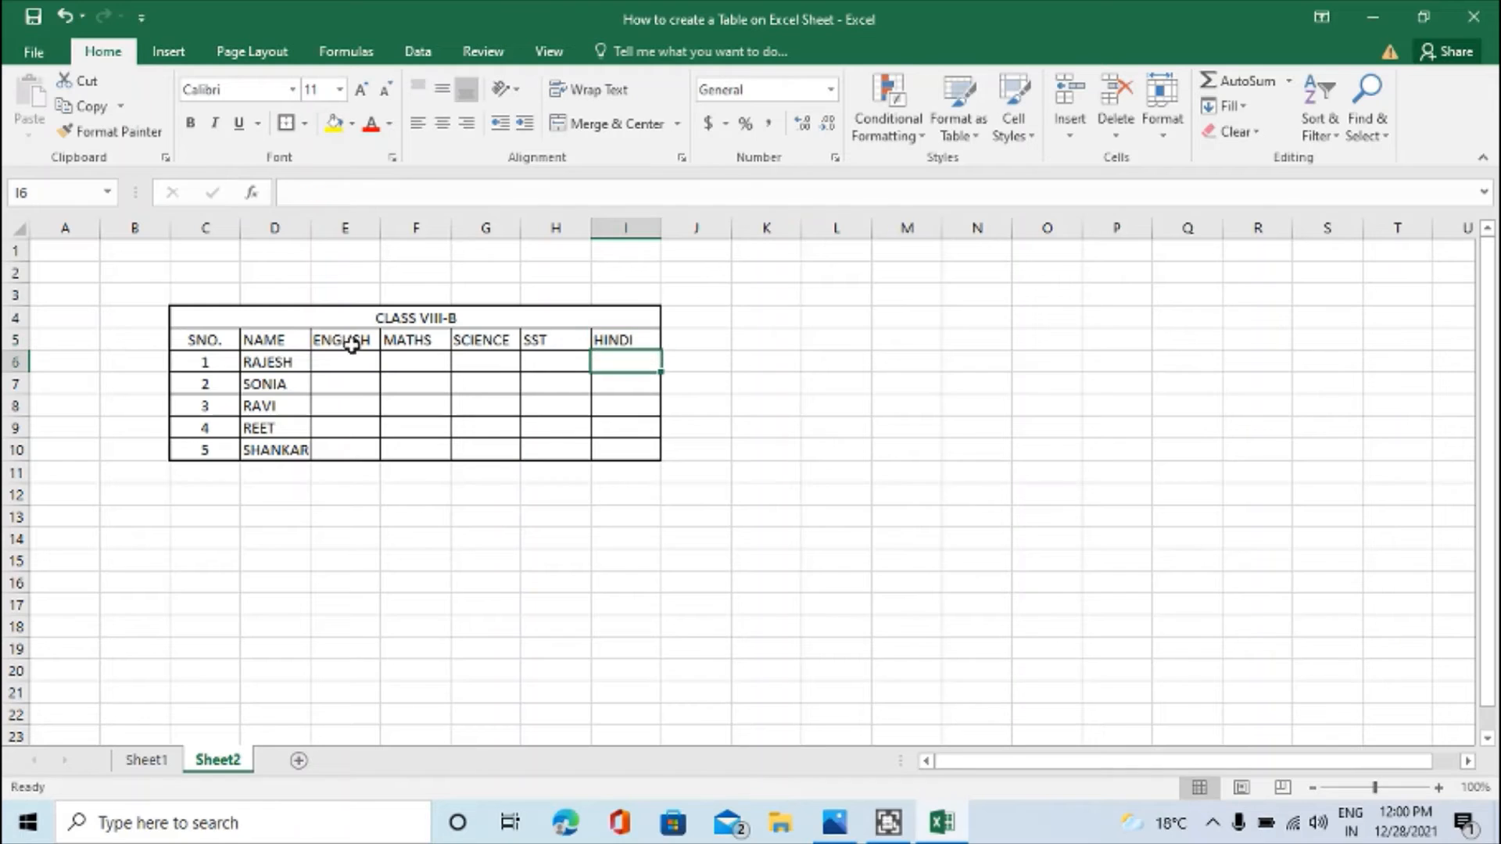
{"action": "left_click_drag", "start_coordinate": [345, 338], "coordinate": [619, 341]}
{"action": "left_click", "coordinate": [442, 127]}
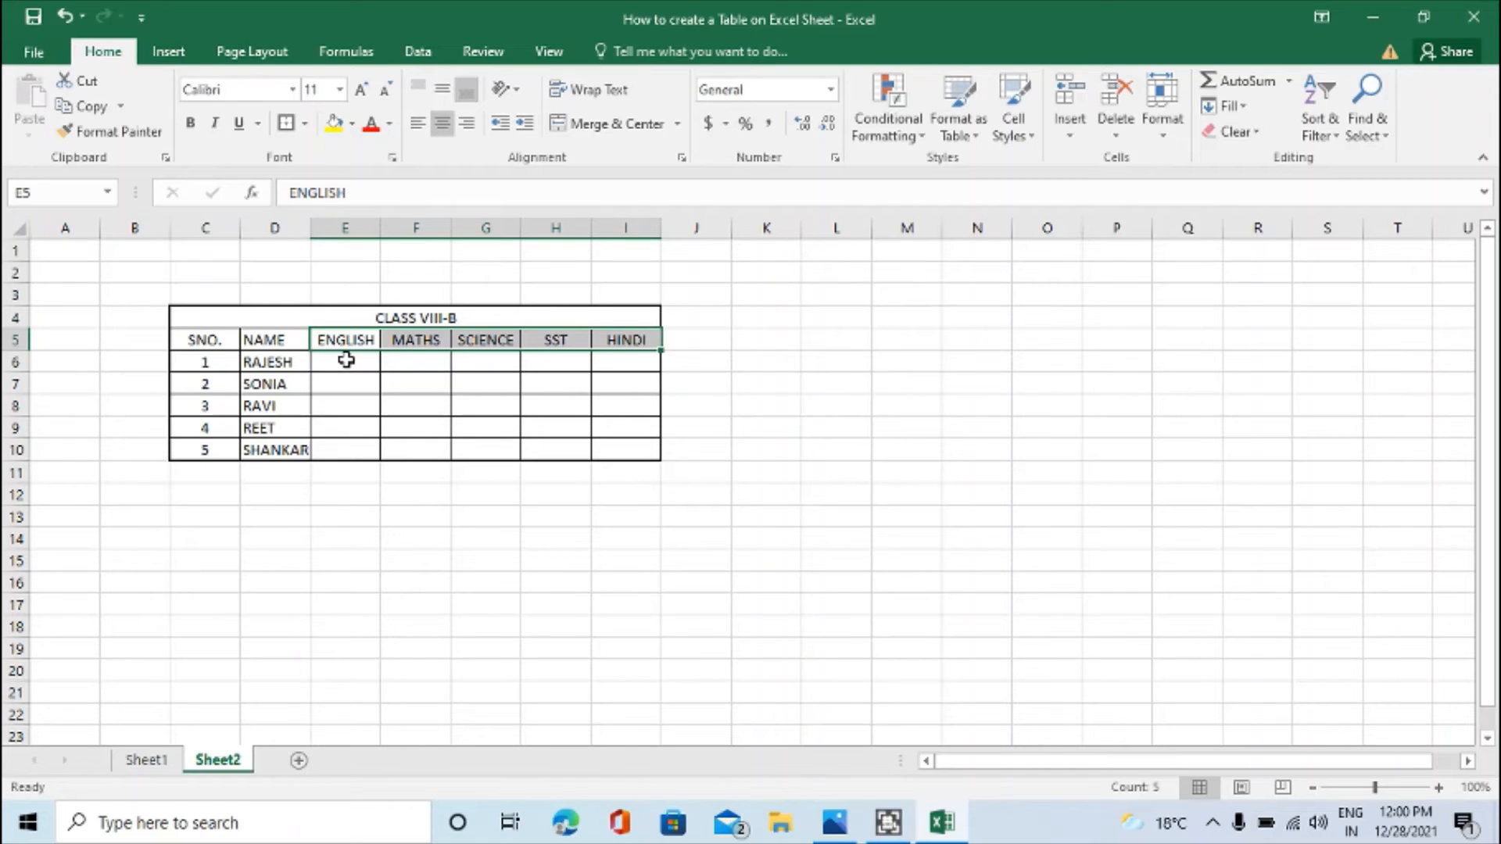
Step: Enter the ENGLISH marks 50, 68 and 90 in E6:E8 and the SCIENCE mark 78 in G8
{"action": "left_click", "coordinate": [346, 359]}
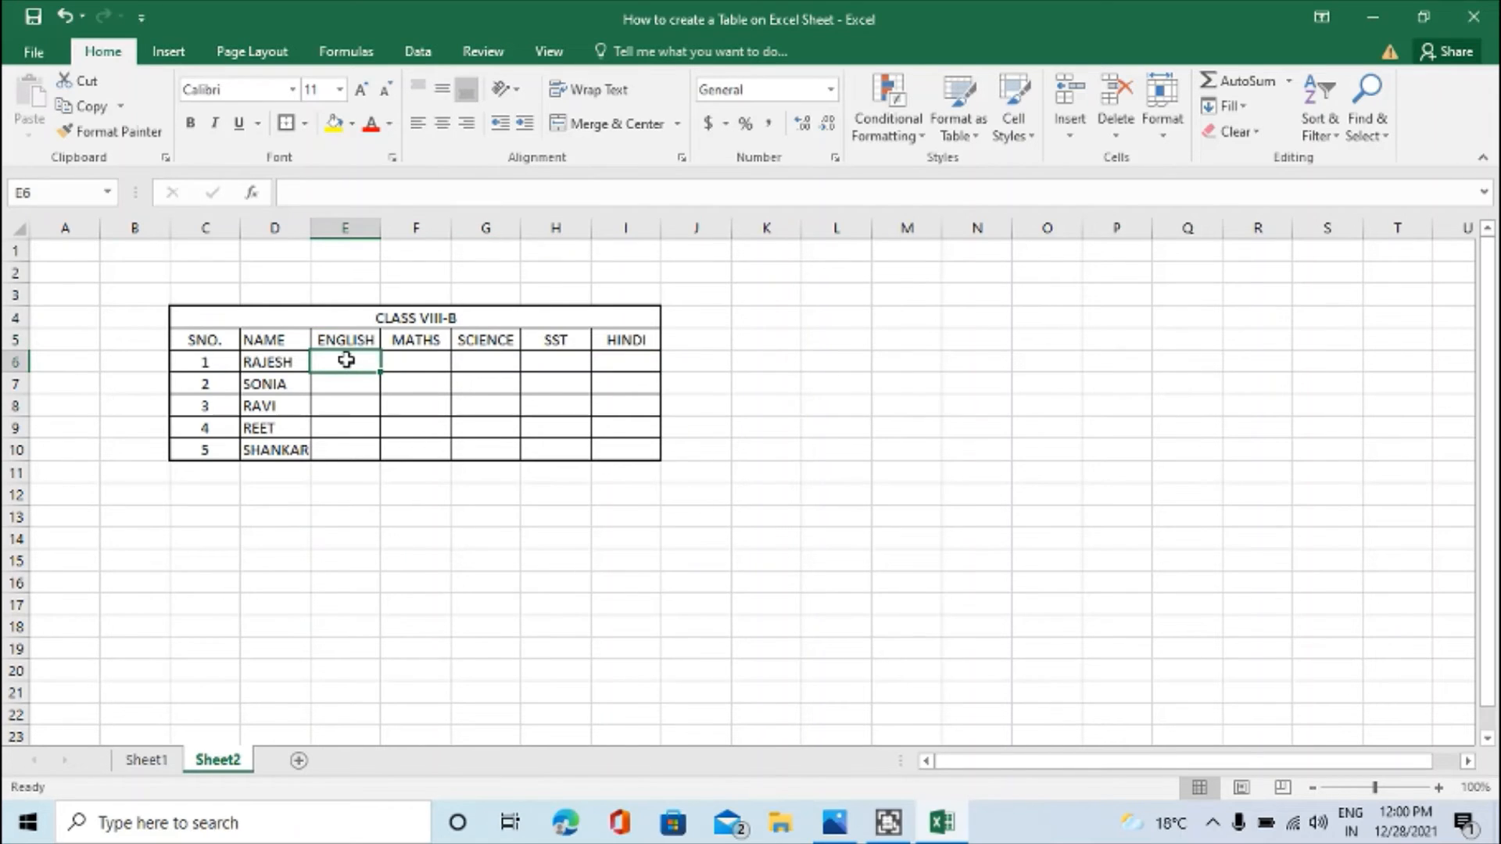
{"action": "type", "text": "50"}
{"action": "key", "text": "Return"}
{"action": "type", "text": "68"}
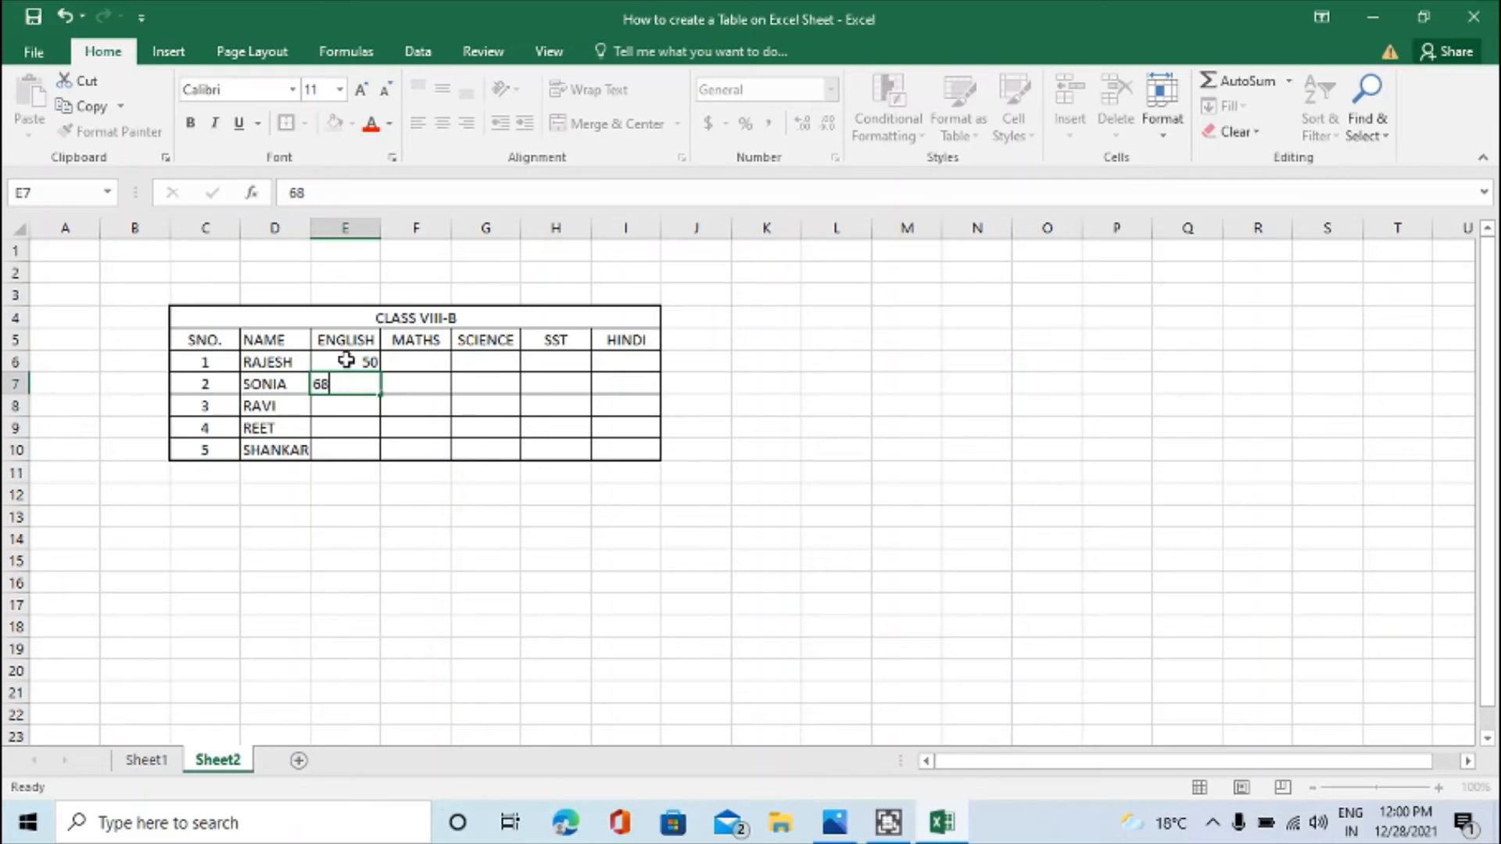
{"action": "key", "text": "Return"}
{"action": "type", "text": "90"}
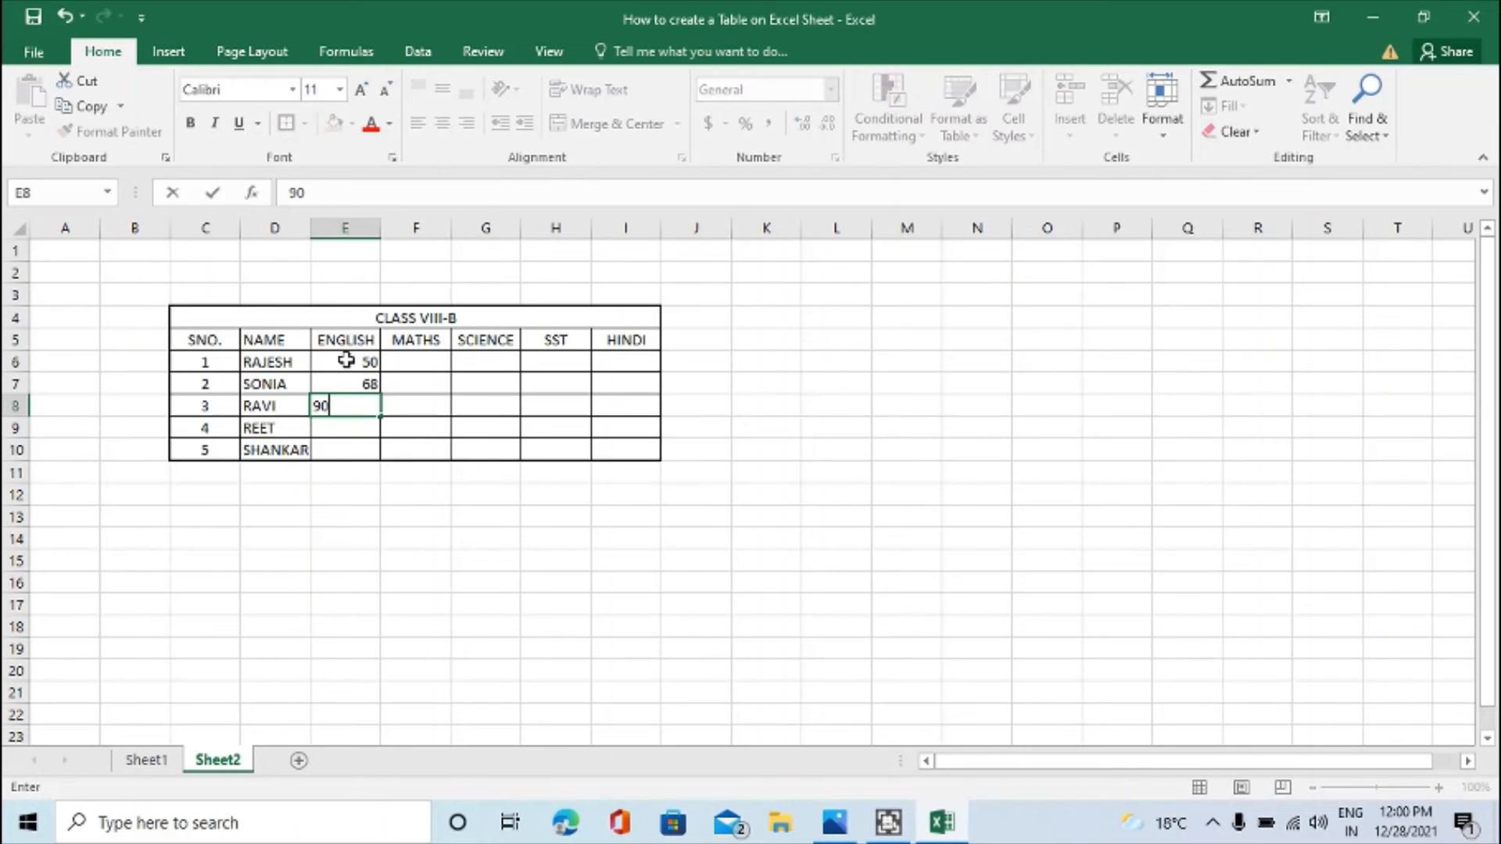
{"action": "key", "text": "Tab"}
{"action": "key", "text": "Tab"}
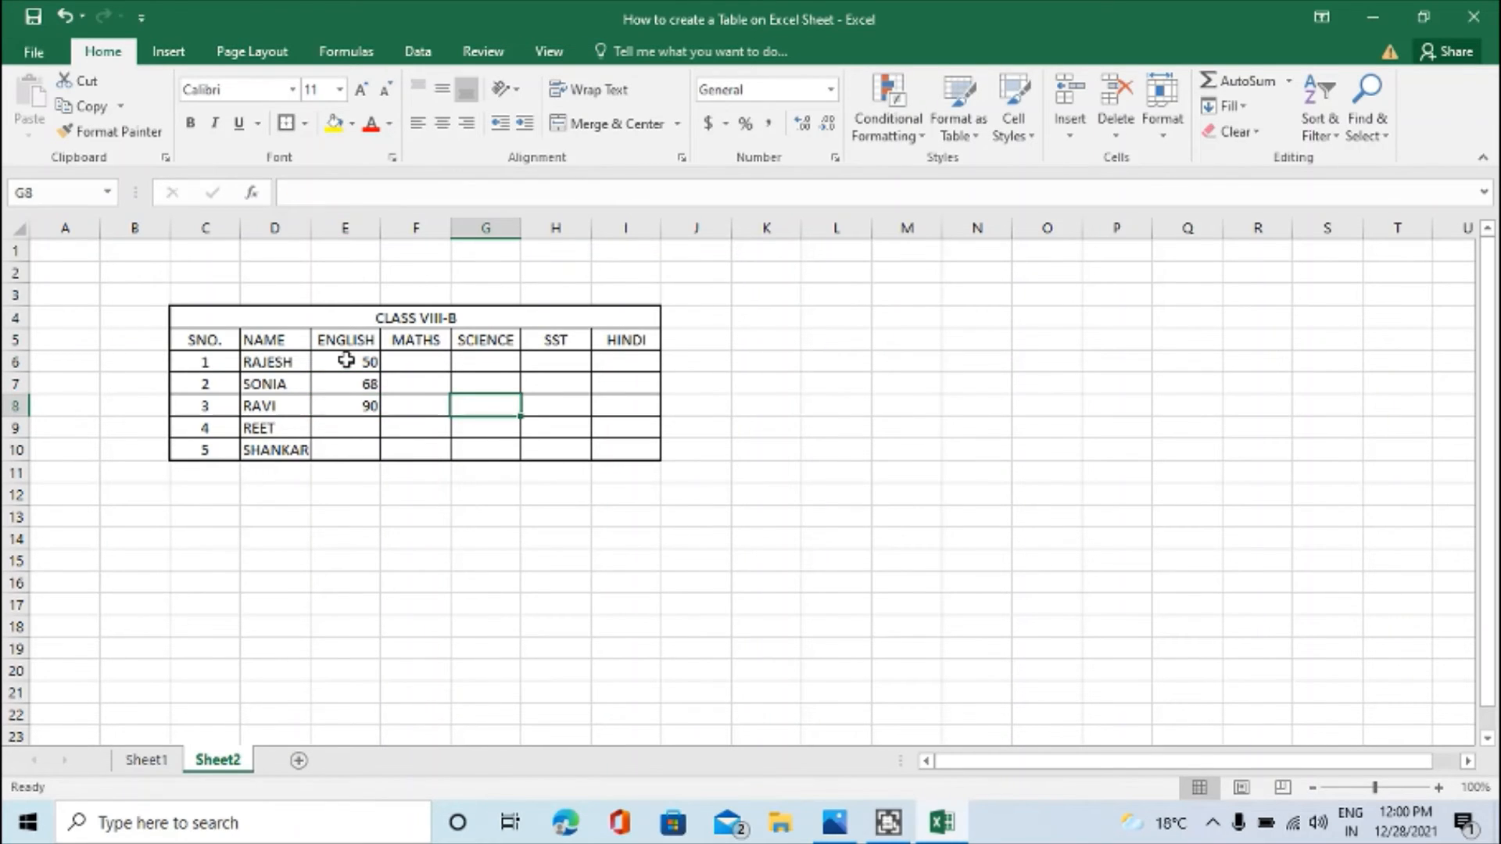
{"action": "type", "text": "78"}
{"action": "key", "text": "Return"}
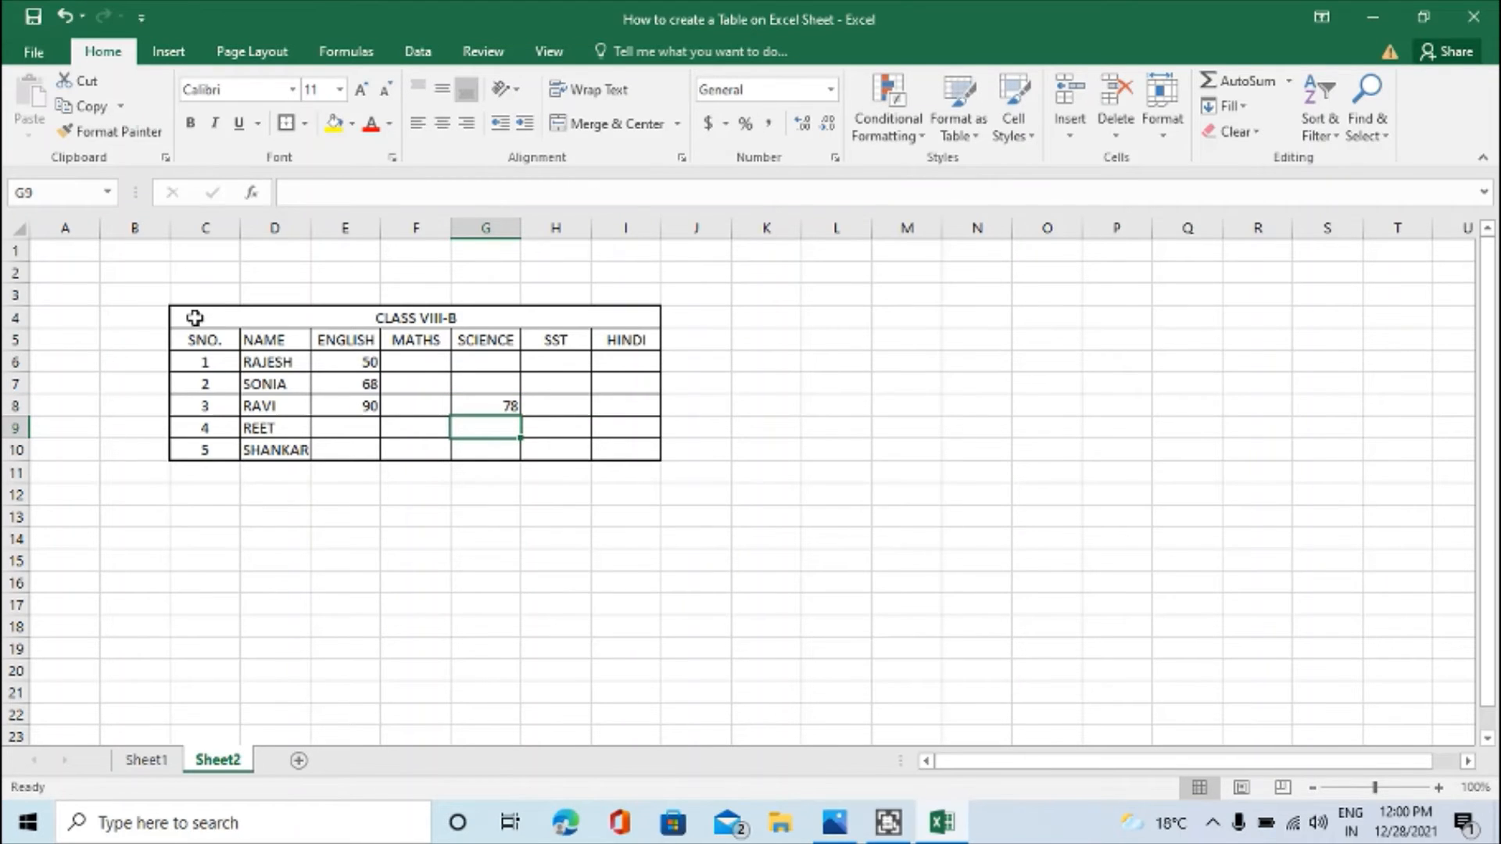
Step: Increase the height of rows 4 to 10 and the width of columns C to I uniformly
{"action": "left_click_drag", "start_coordinate": [191, 315], "coordinate": [477, 334]}
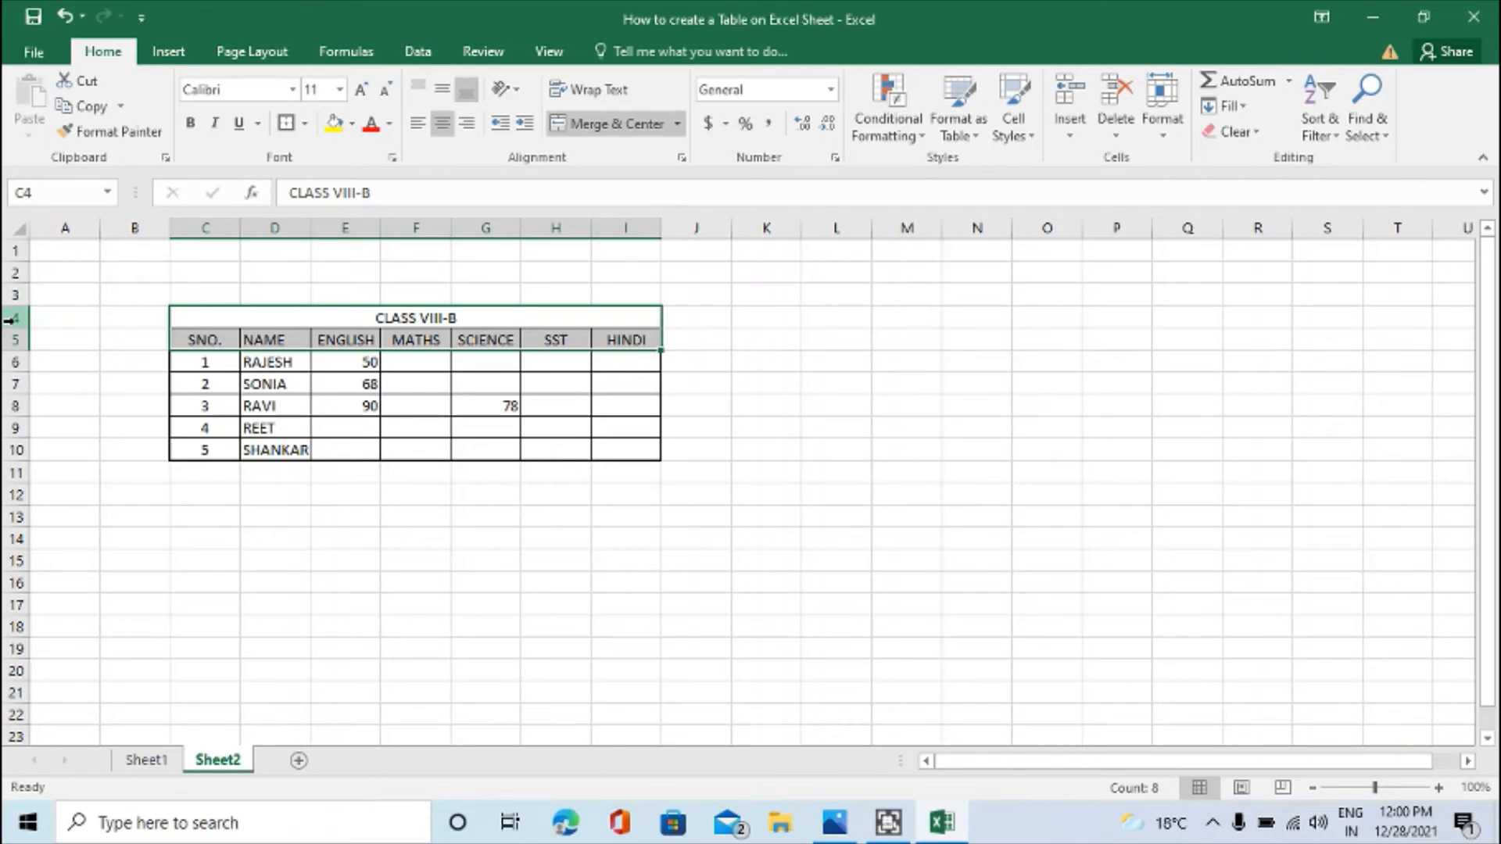
{"action": "left_click_drag", "start_coordinate": [11, 318], "coordinate": [15, 483]}
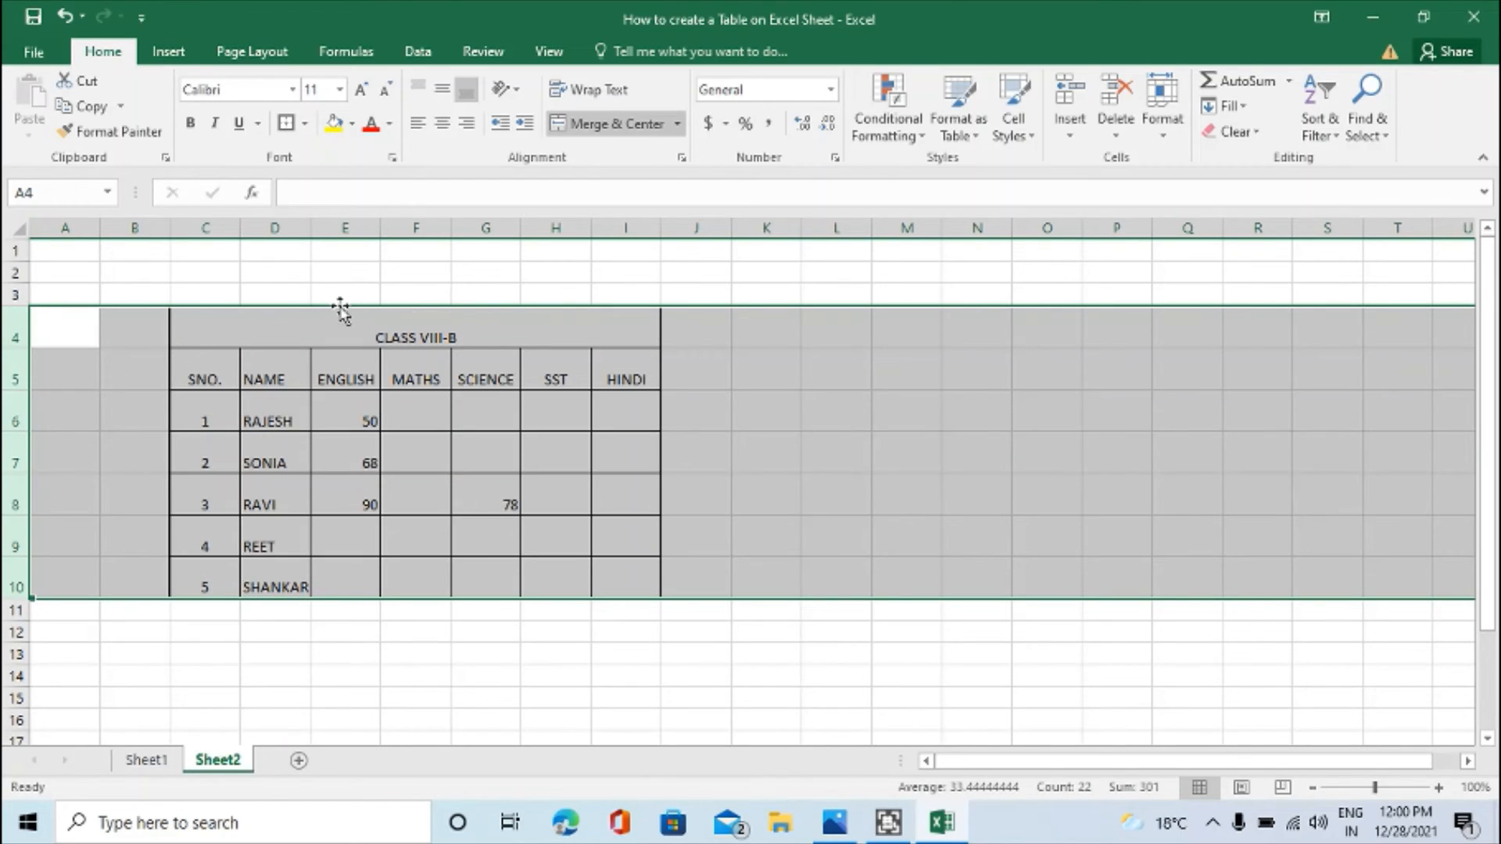
{"action": "left_click_drag", "start_coordinate": [218, 228], "coordinate": [585, 227]}
{"action": "left_click_drag", "start_coordinate": [610, 227], "coordinate": [688, 223]}
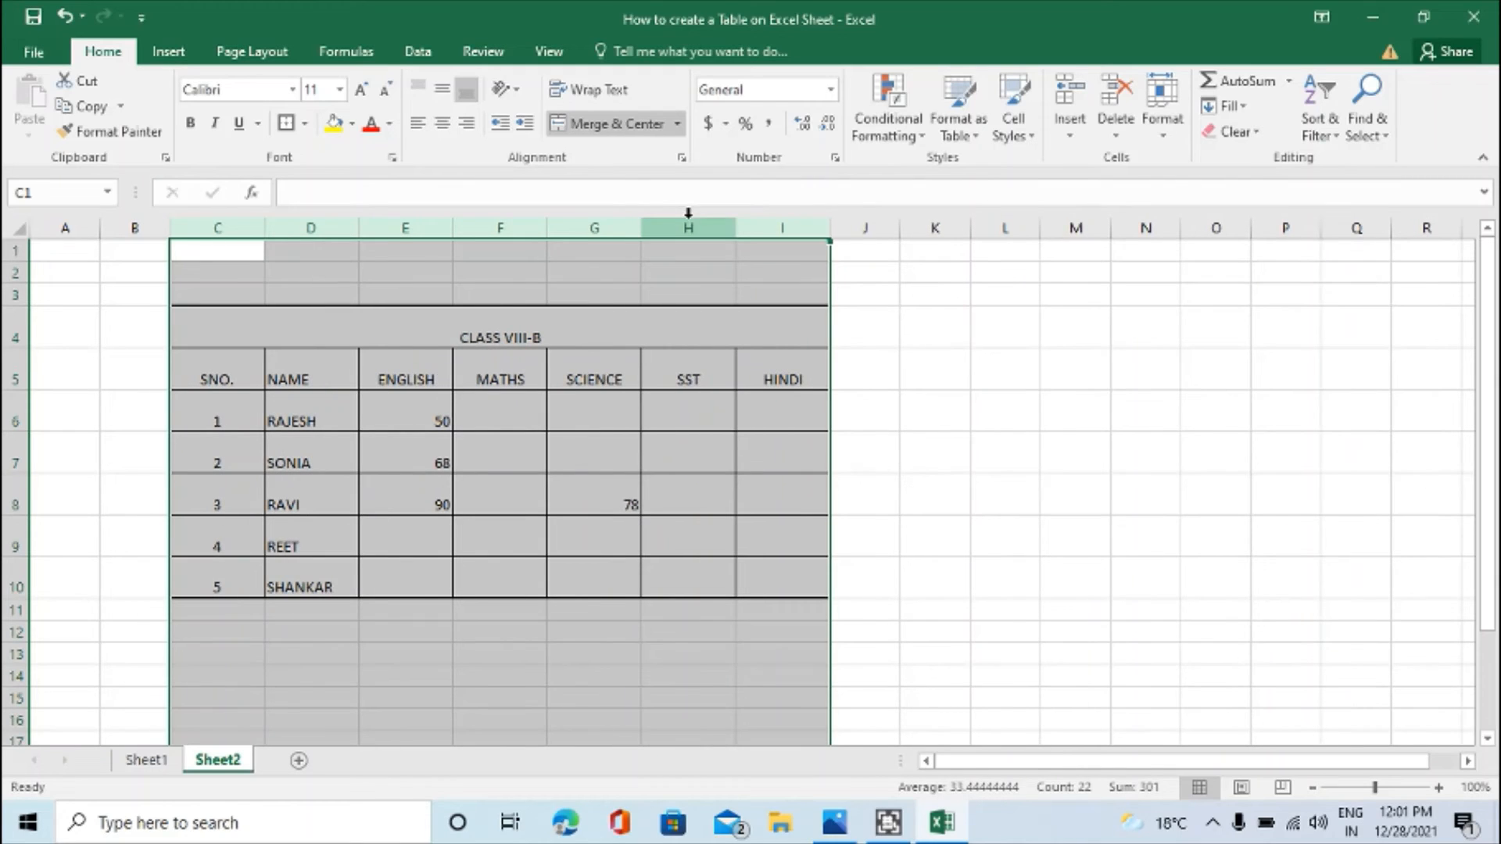
Step: Set the font size of the whole table, C4:I10, to 14
{"action": "left_click_drag", "start_coordinate": [255, 338], "coordinate": [610, 579]}
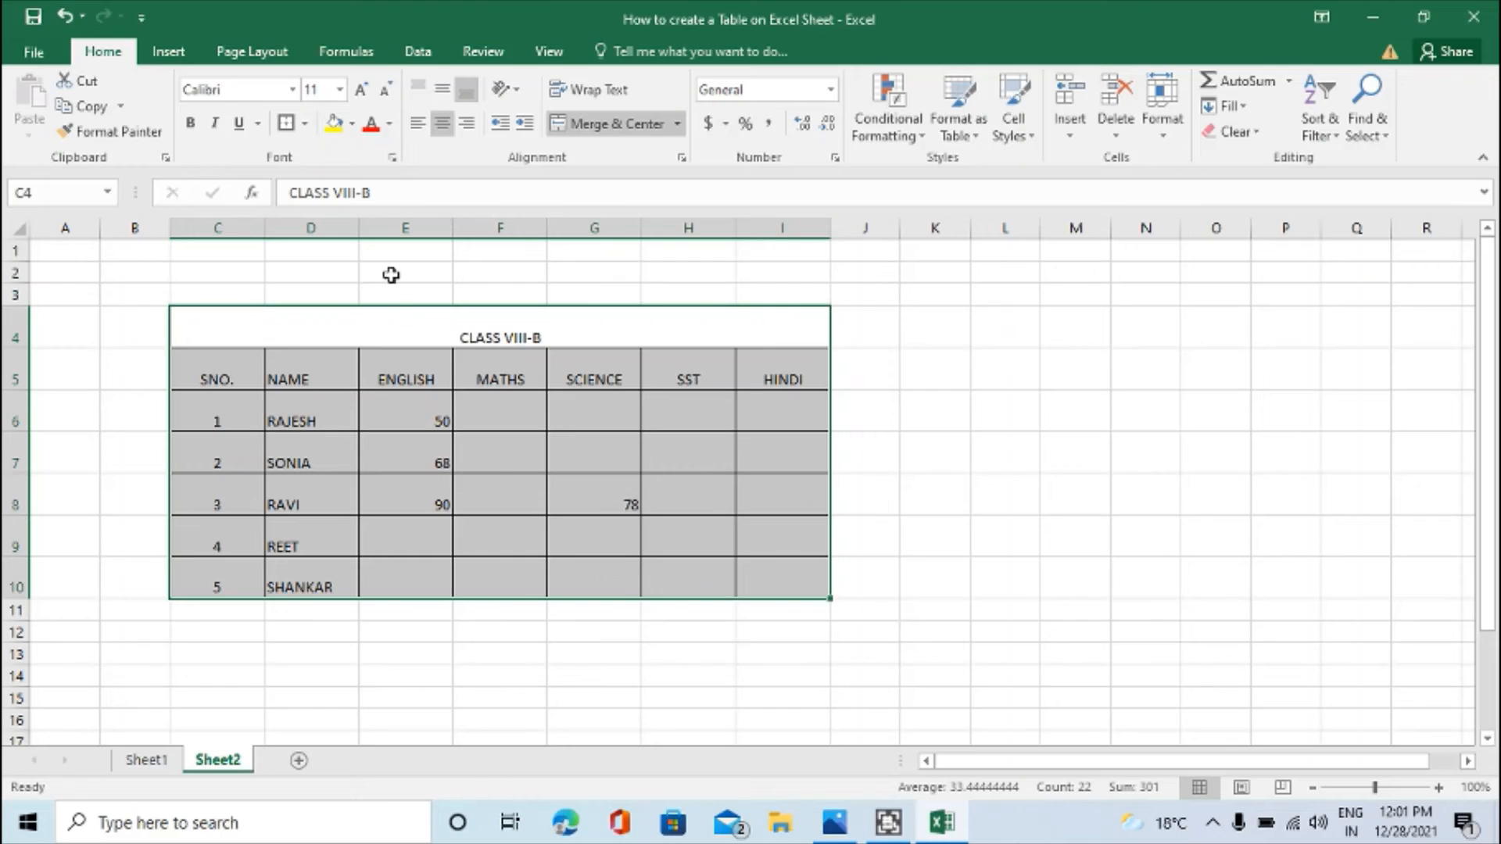
{"action": "left_click", "coordinate": [341, 90]}
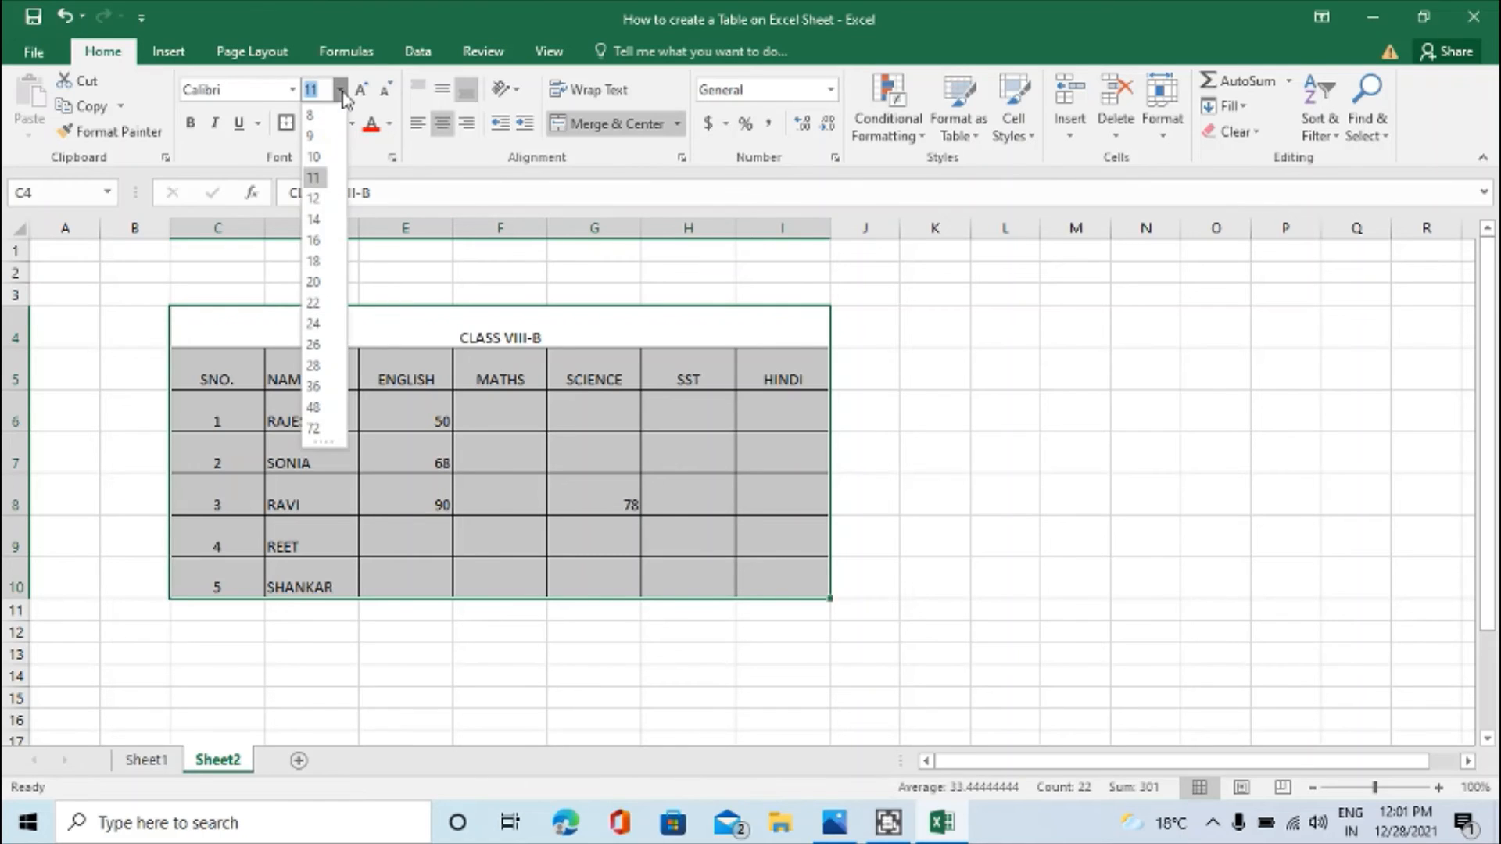
{"action": "left_click", "coordinate": [314, 219]}
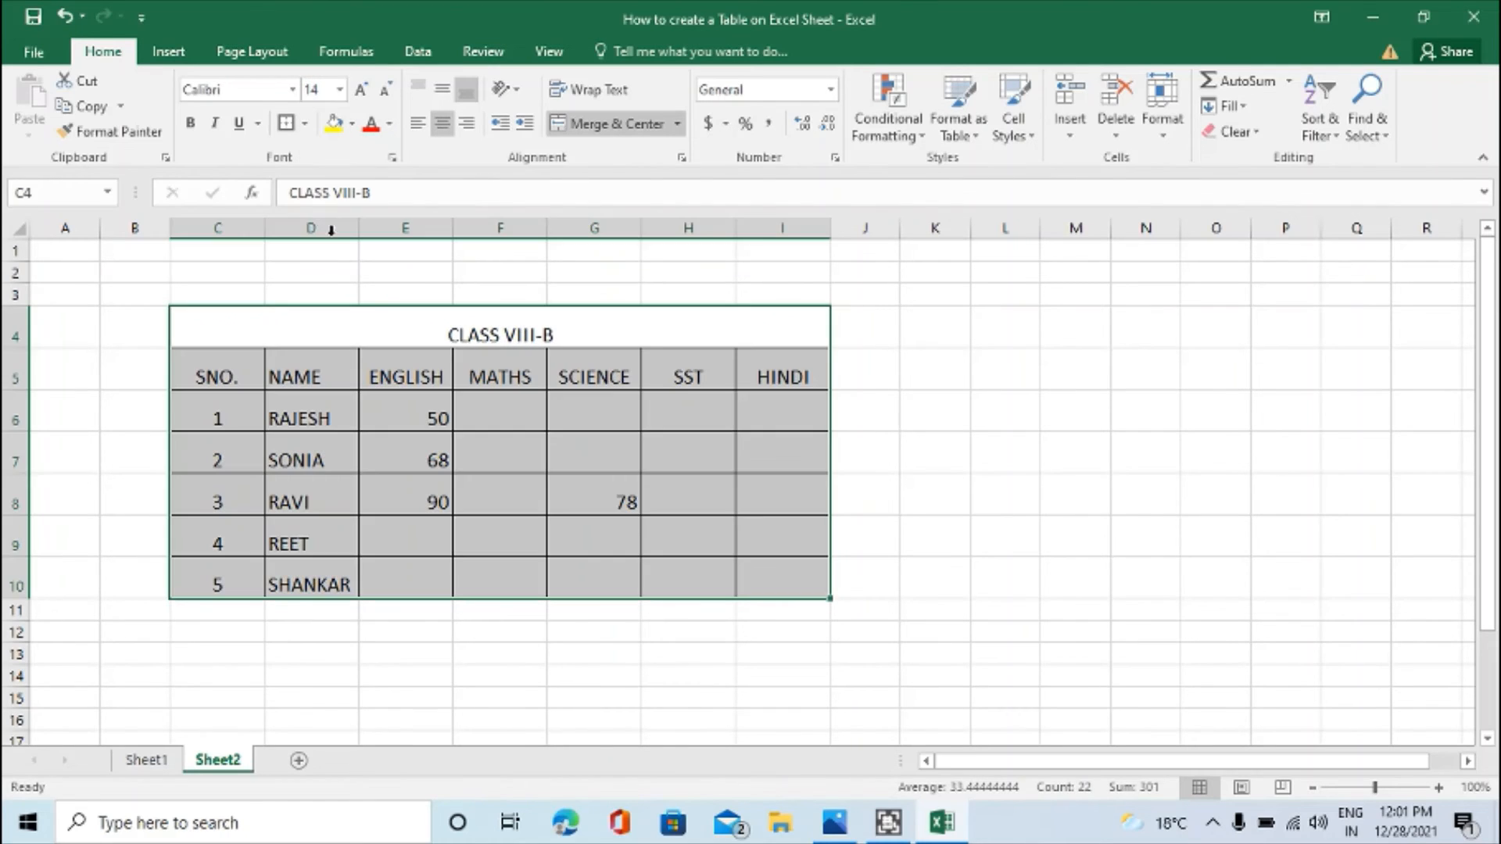
{"action": "left_click", "coordinate": [520, 670]}
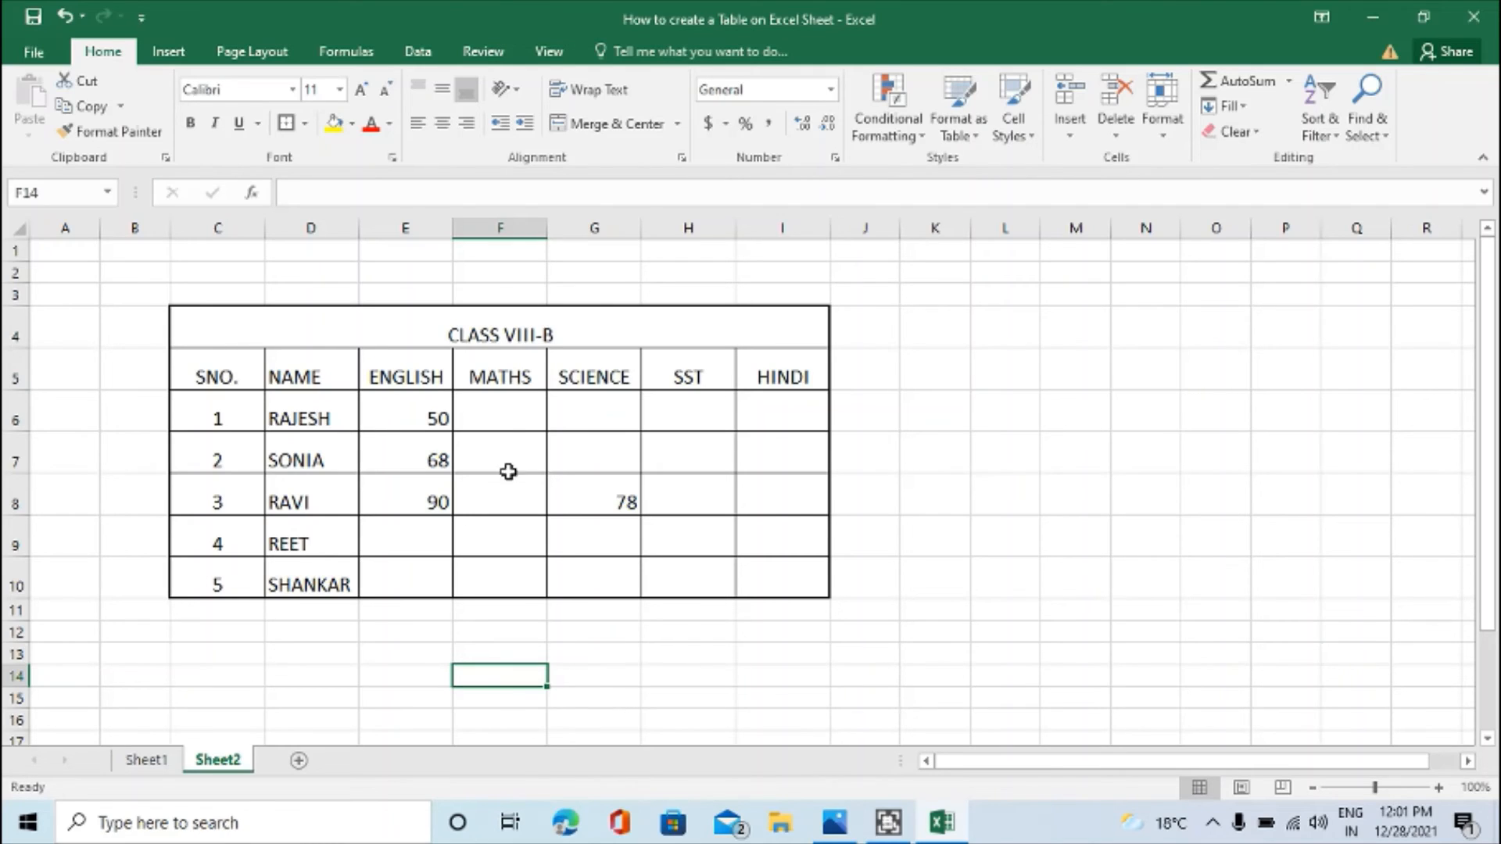
Step: Fill the title row and the heading row, C4:I5, with yellow
{"action": "left_click", "coordinate": [442, 327]}
{"action": "left_click_drag", "start_coordinate": [441, 348], "coordinate": [441, 361]}
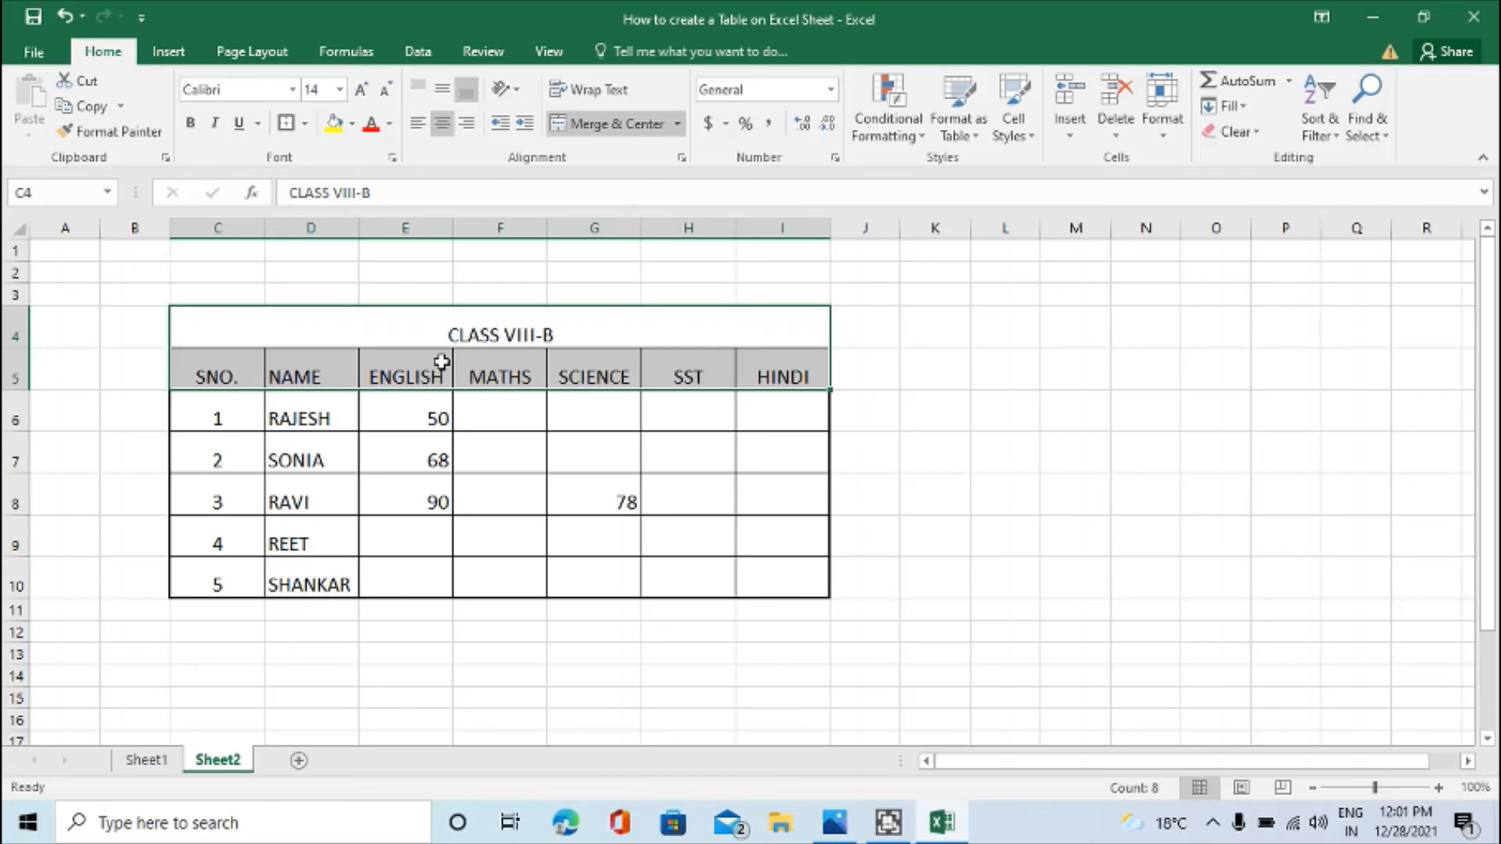
{"action": "left_click", "coordinate": [333, 125]}
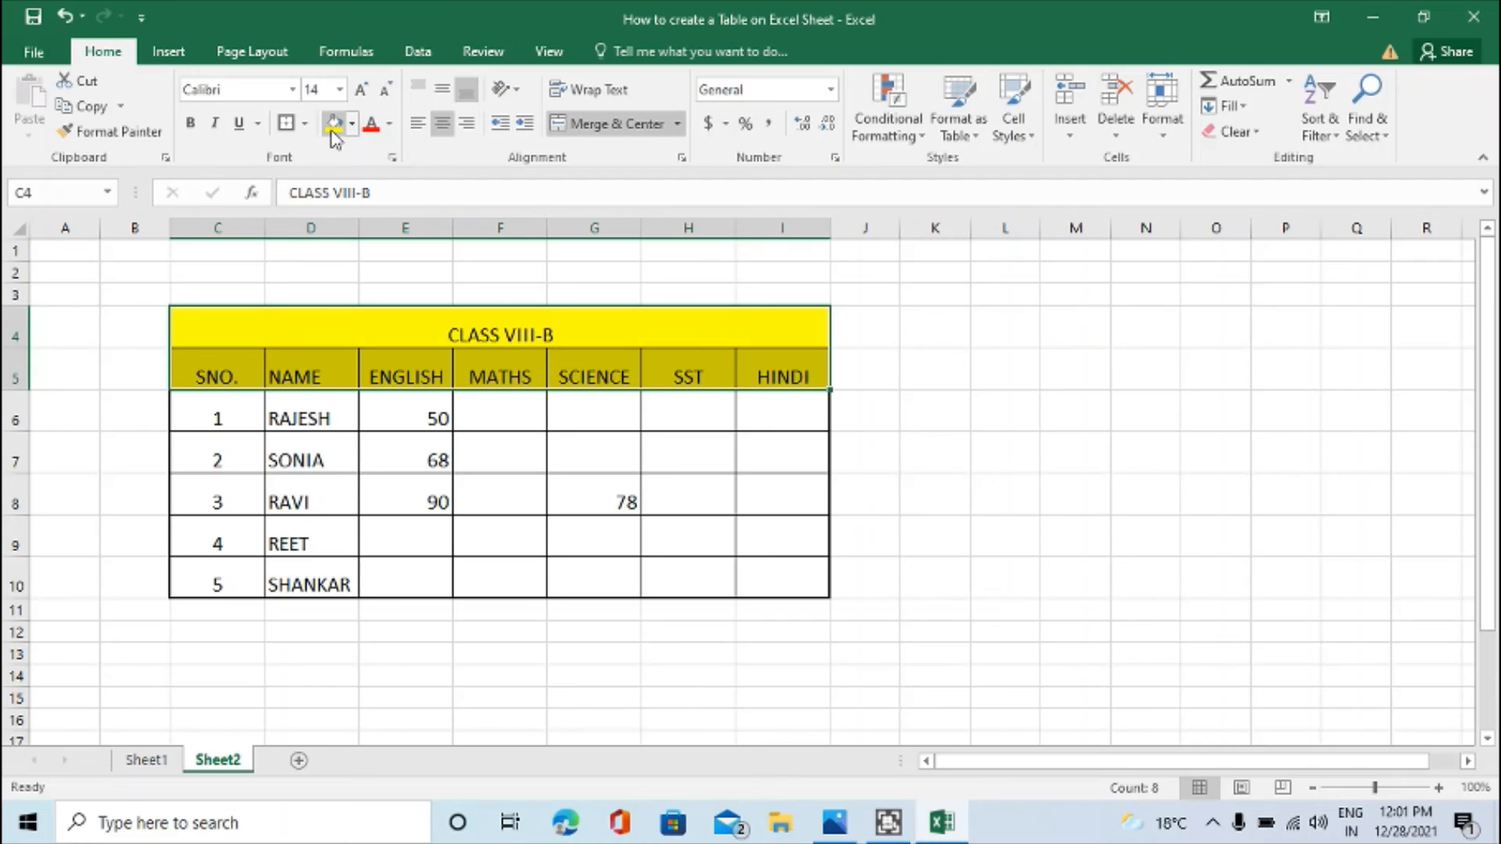
{"action": "left_click", "coordinate": [1101, 441]}
{"action": "left_click", "coordinate": [223, 423]}
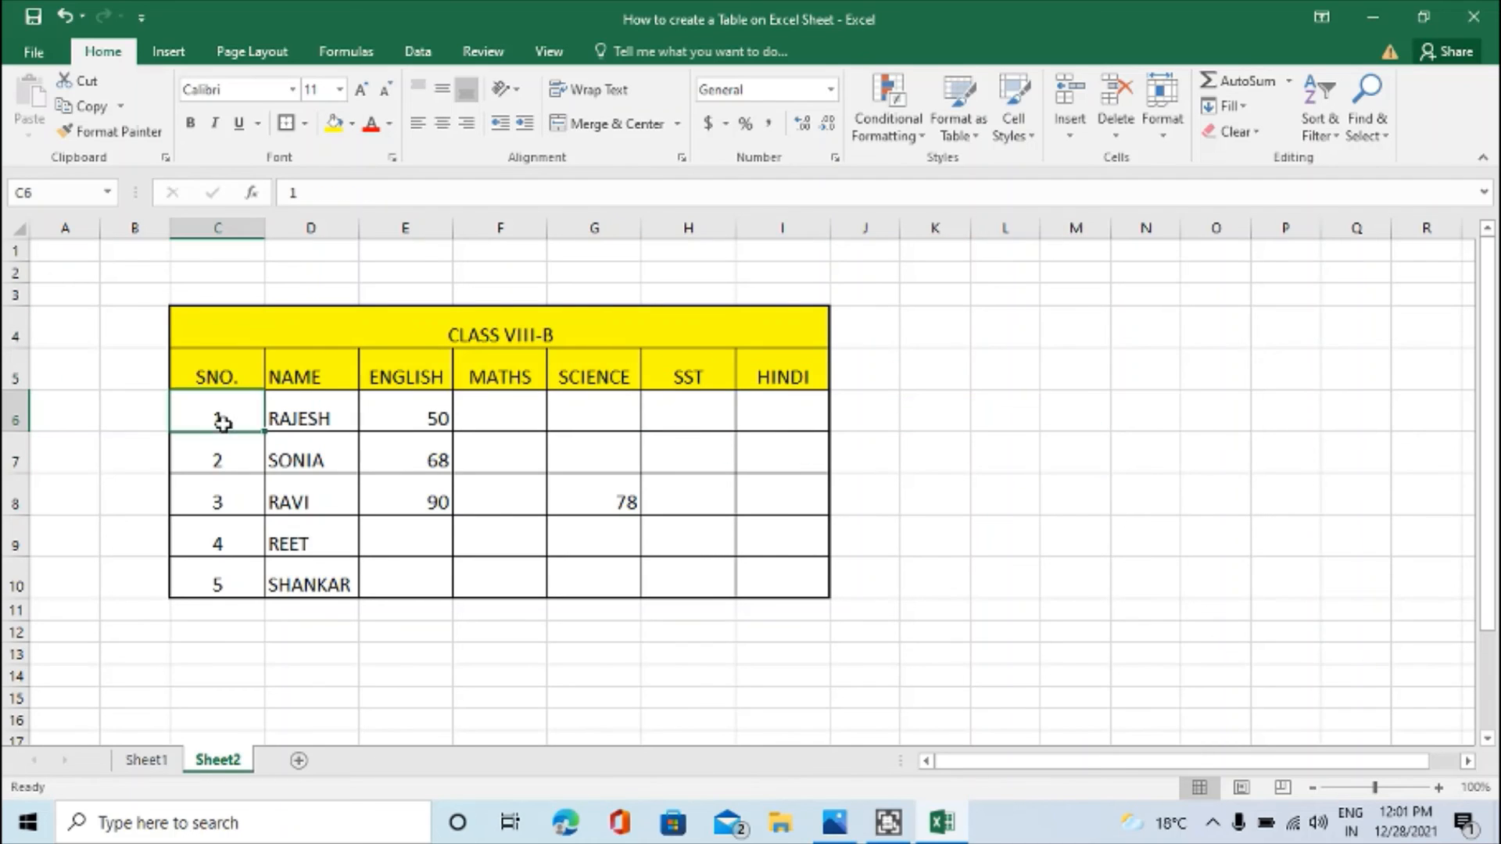
Step: Fill the serial number and name cells of the five students, C6:D10, with light blue
{"action": "left_click_drag", "start_coordinate": [223, 423], "coordinate": [295, 568]}
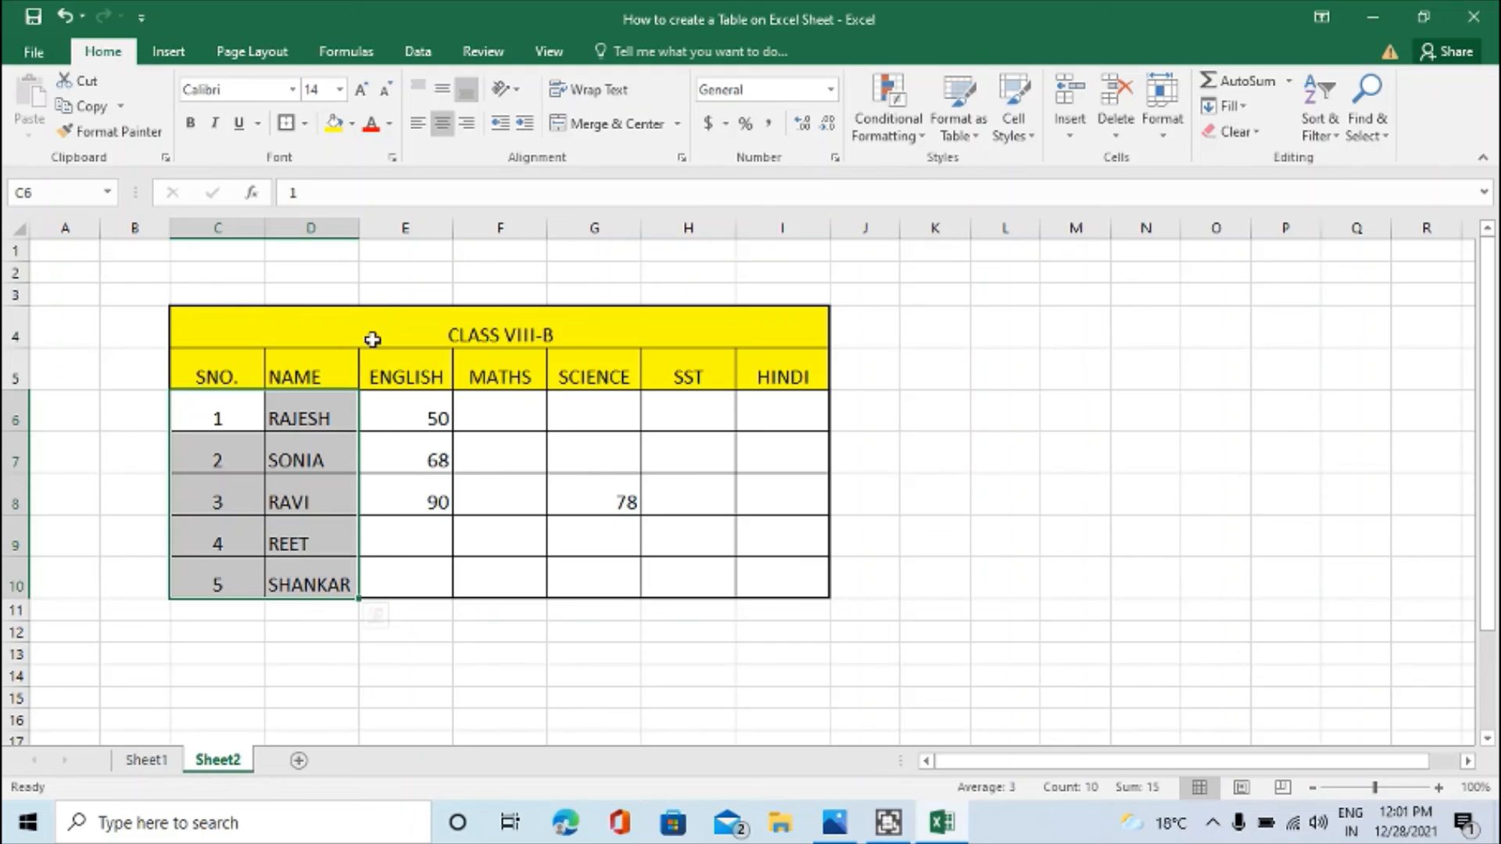
{"action": "left_click", "coordinate": [354, 125]}
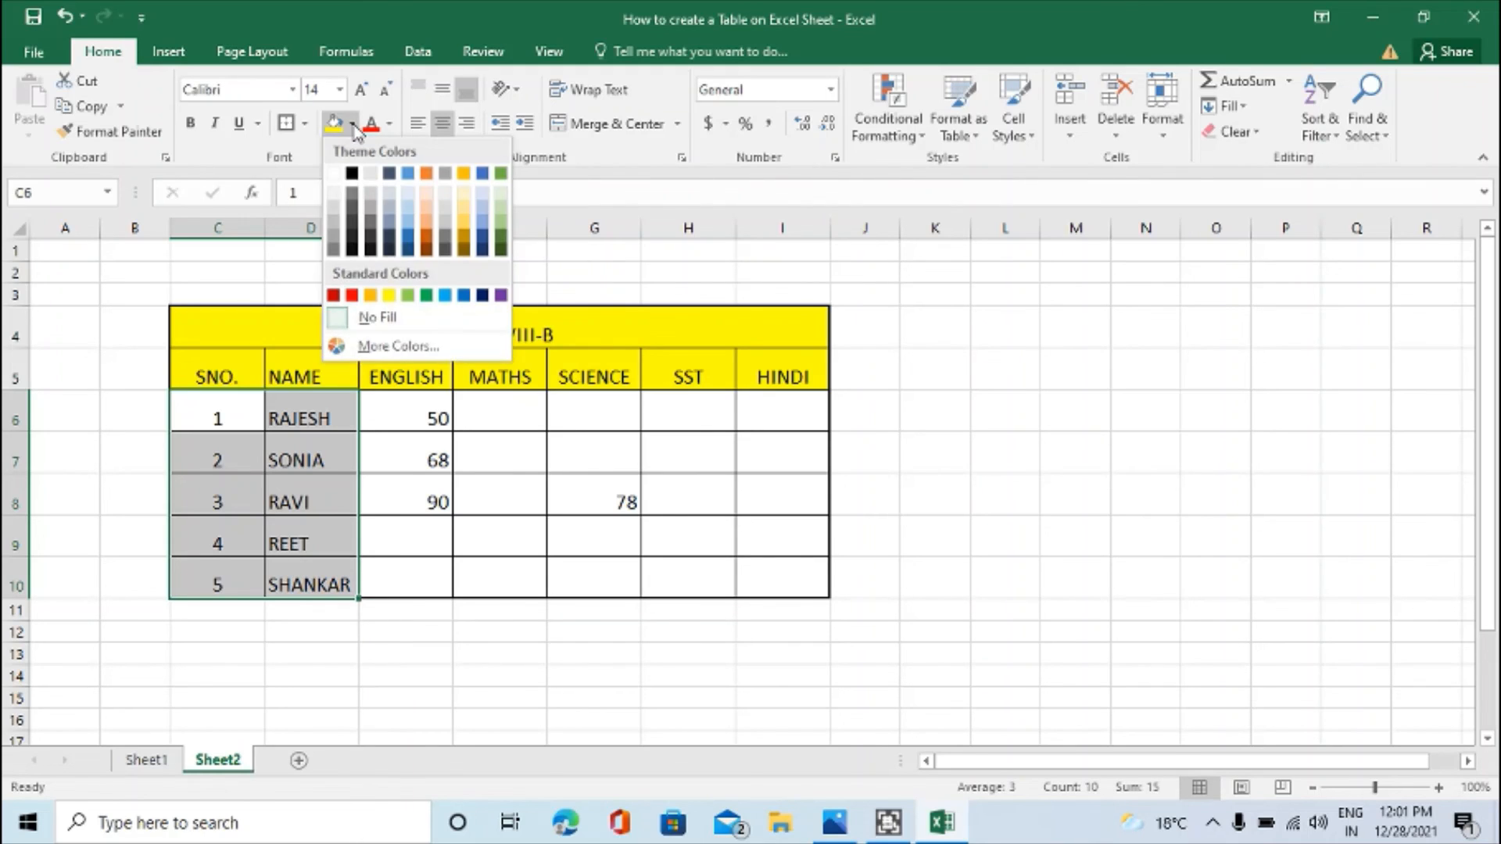
{"action": "left_click", "coordinate": [408, 221]}
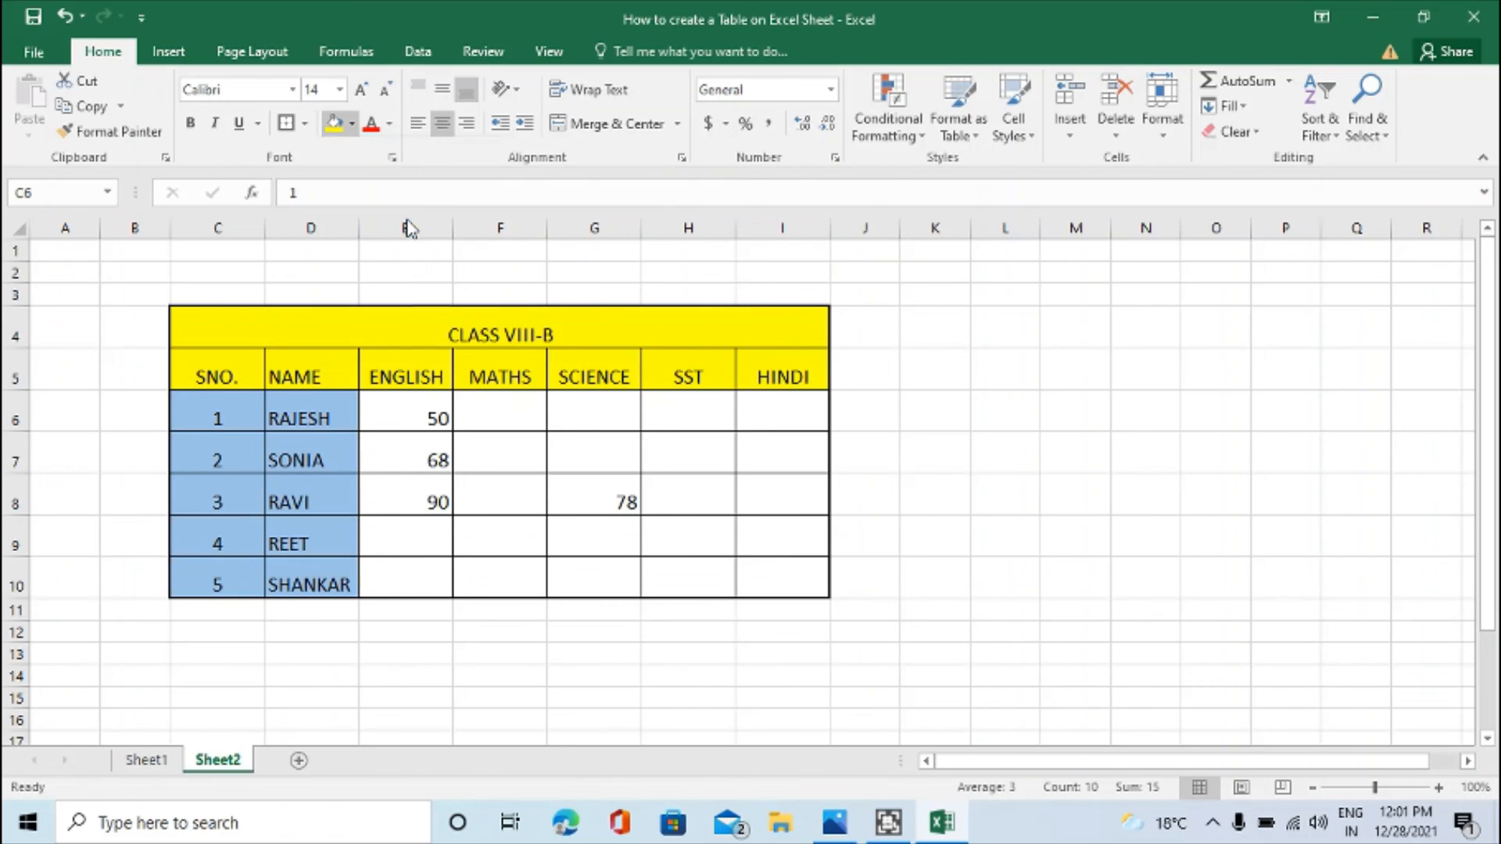
Step: Fill the marks area under the five subject headings, E6:I10, with light green
{"action": "left_click_drag", "start_coordinate": [399, 412], "coordinate": [780, 582]}
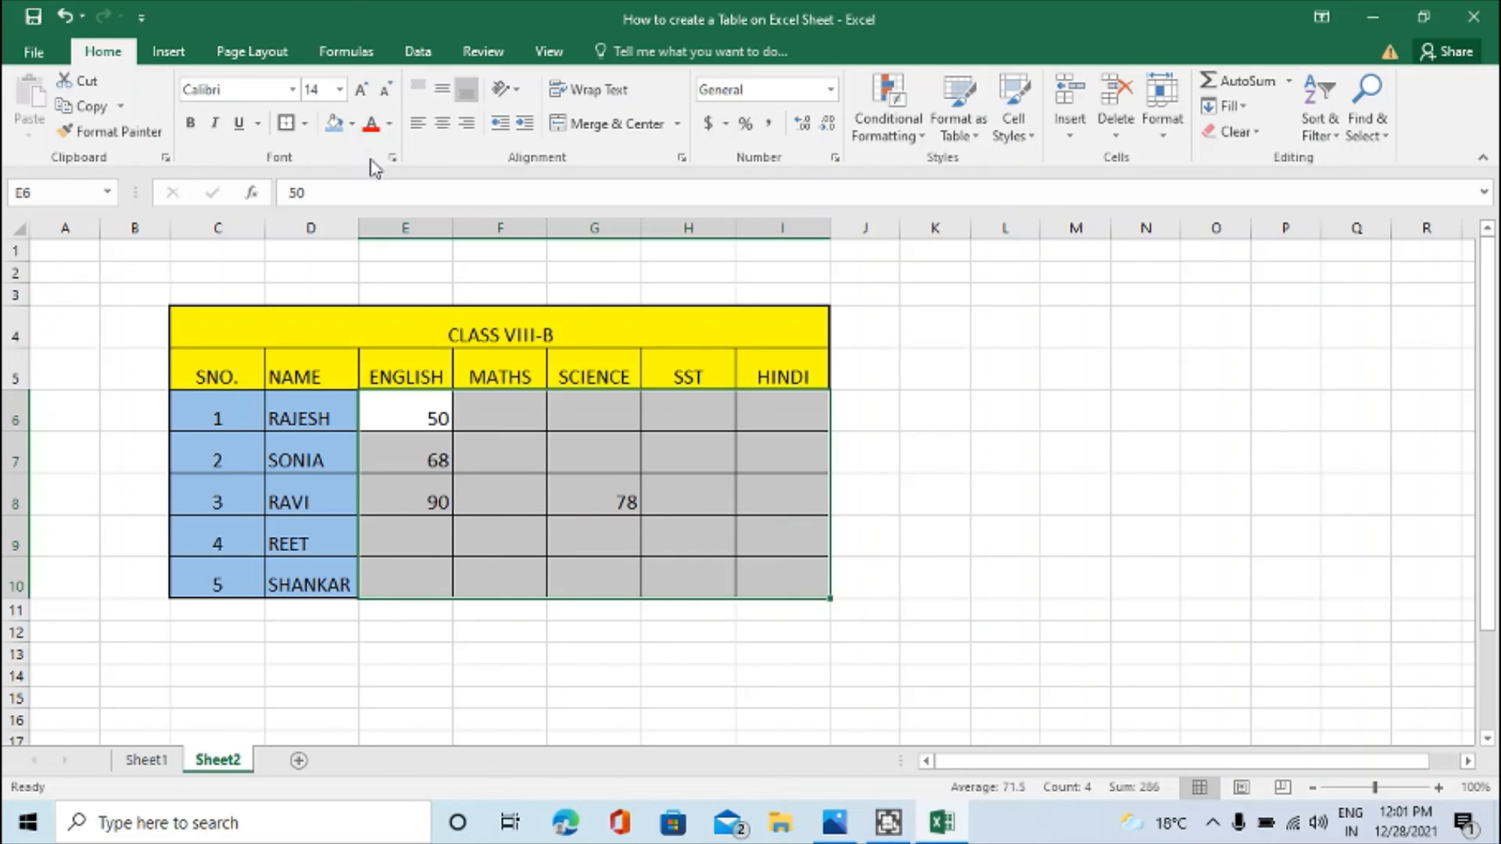
{"action": "left_click", "coordinate": [352, 125]}
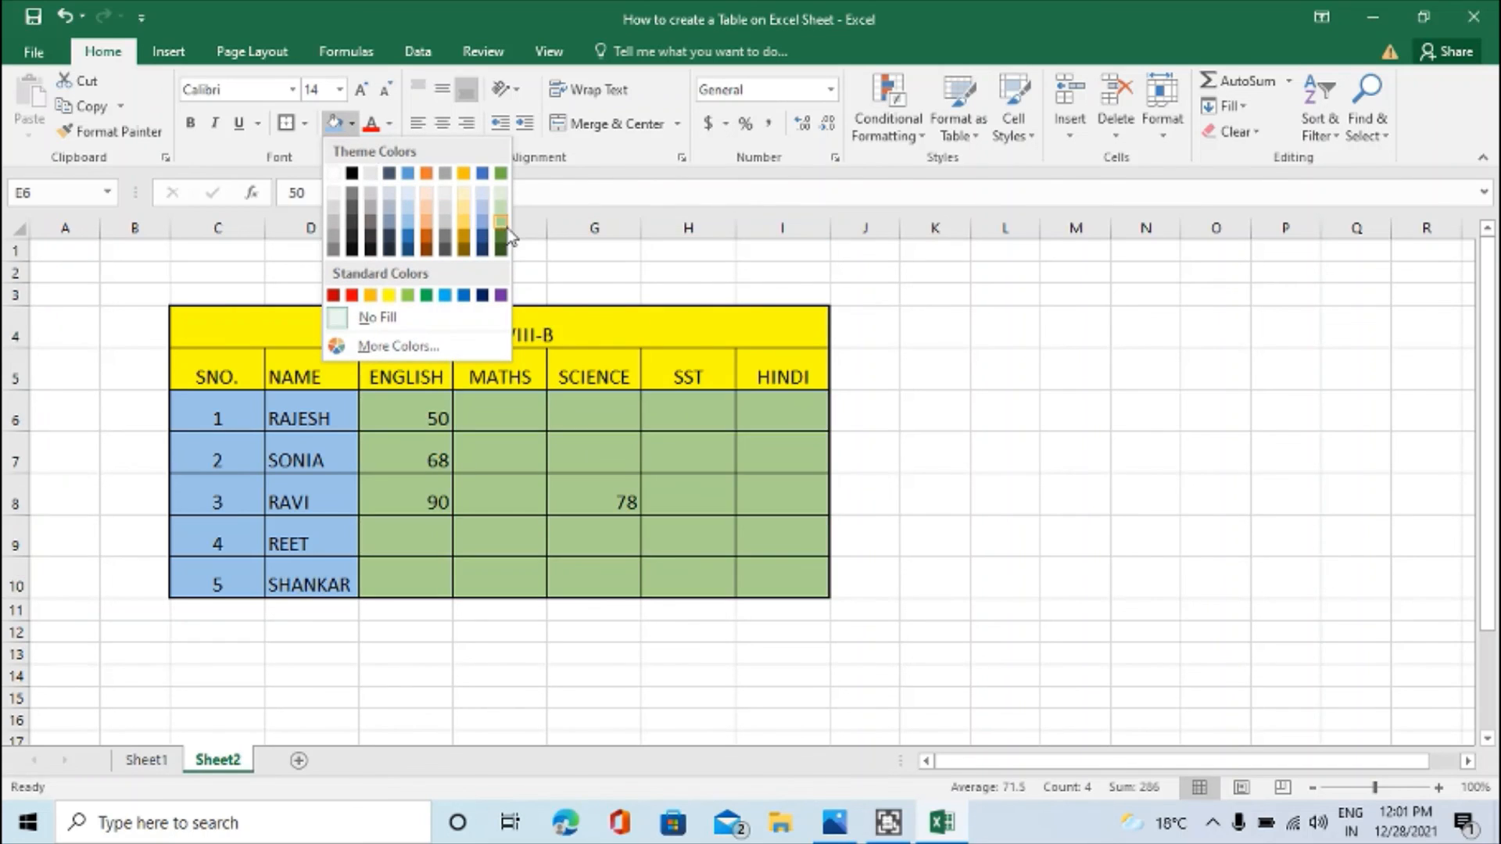
{"action": "left_click", "coordinate": [501, 219]}
{"action": "left_click", "coordinate": [924, 424]}
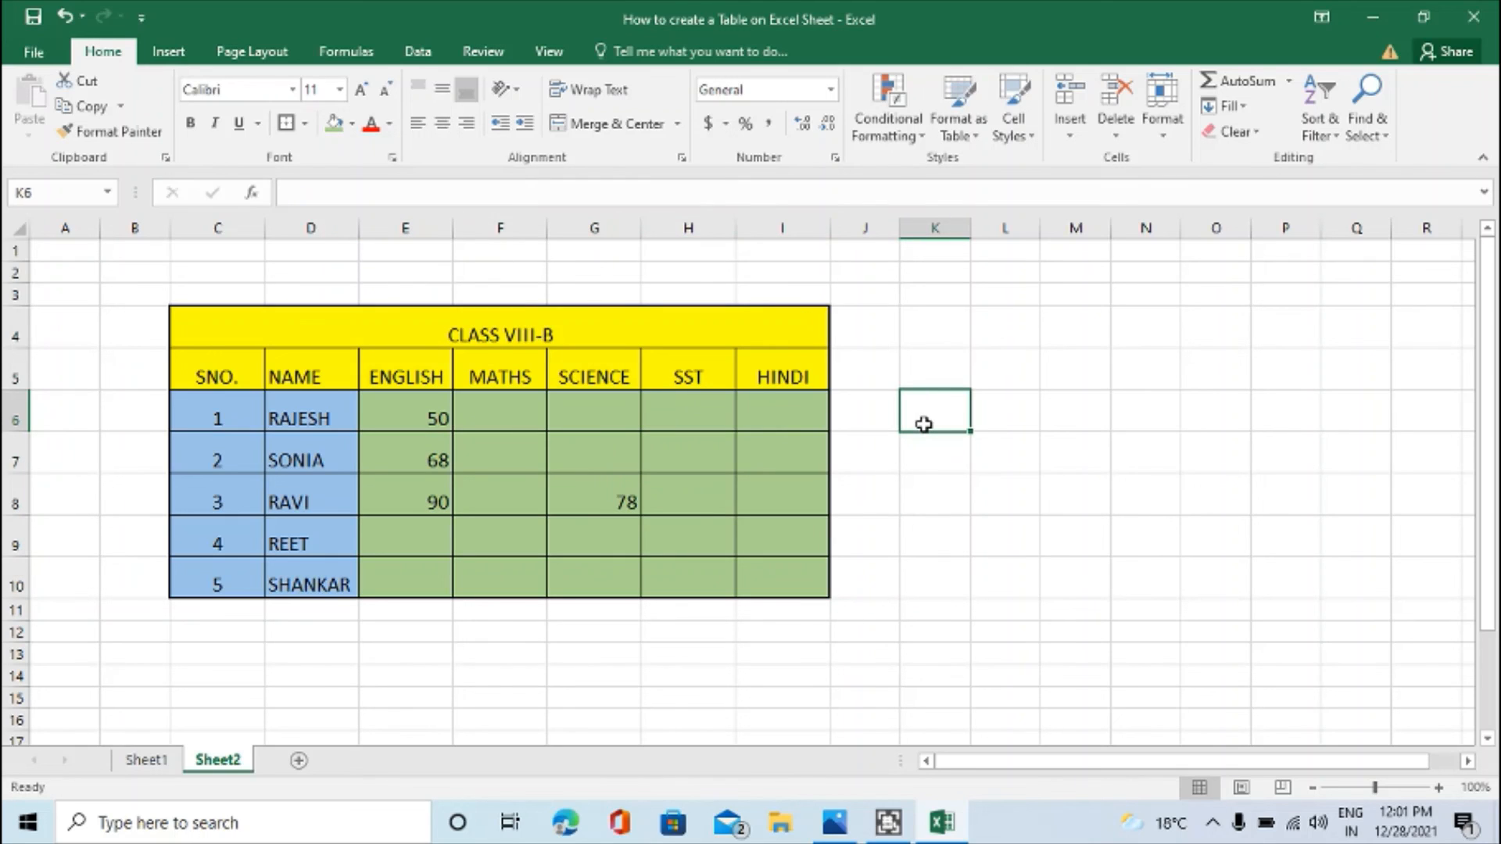